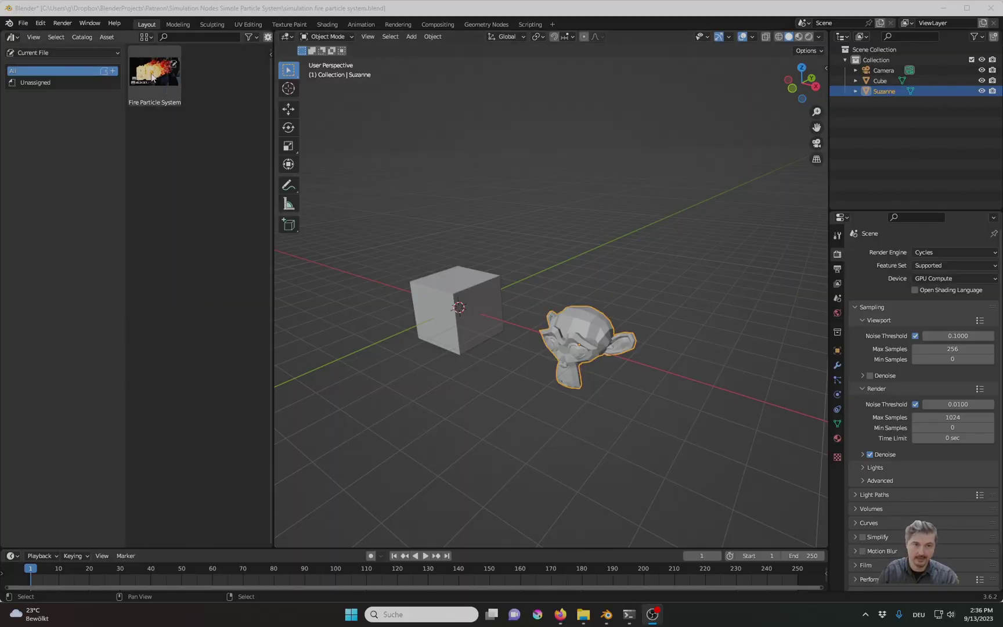
Drop the Fire Particle System asset onto the cube and onto Suzanne
left_click(152, 78)
left_click_drag(152, 77, 480, 323)
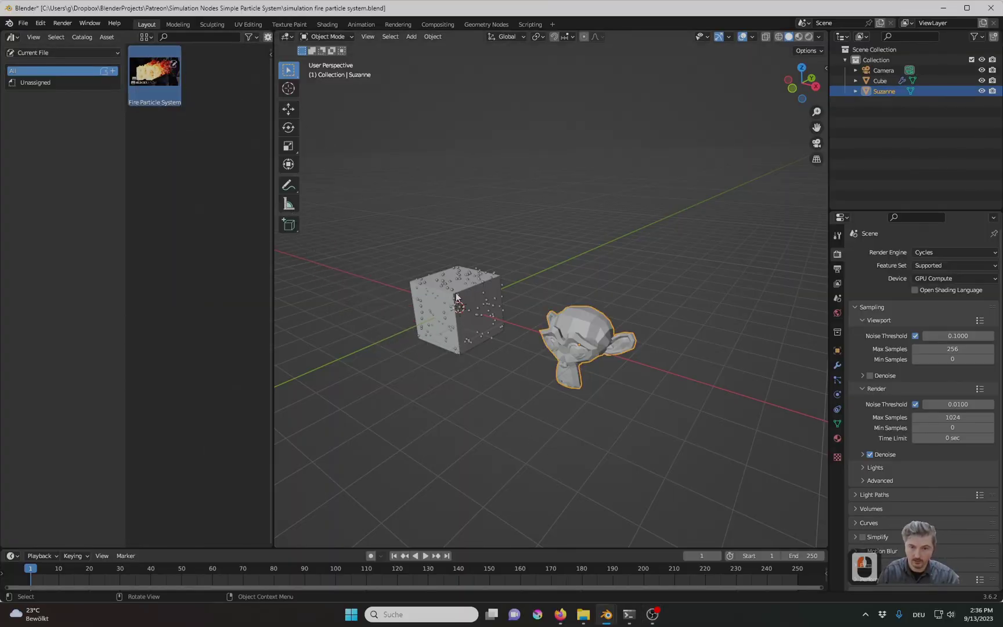
left_click_drag(154, 73, 586, 345)
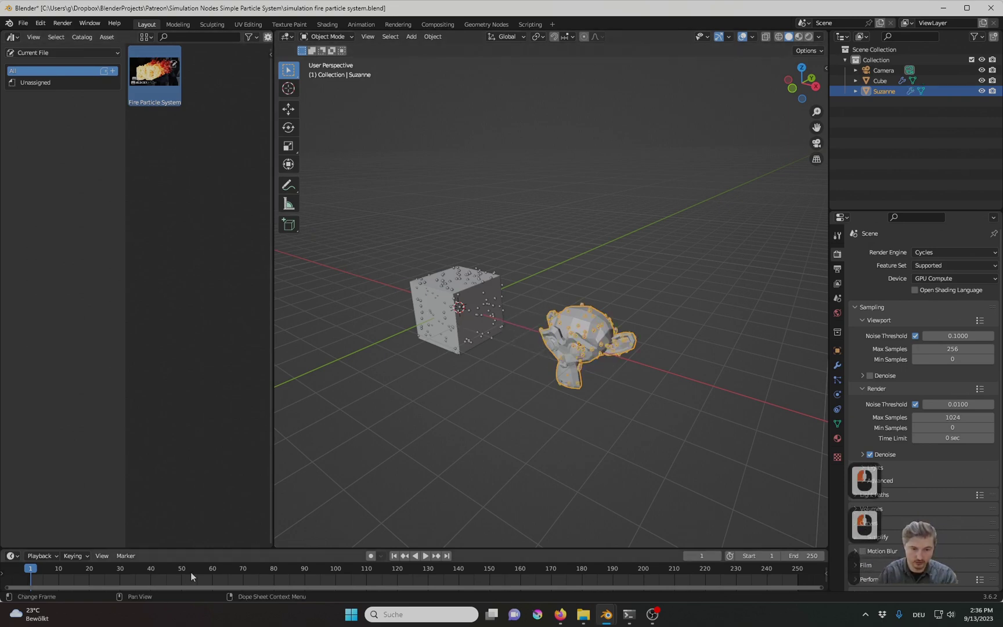
Play and stop the animation, then view the Fire Particle System modifier settings
key("space")
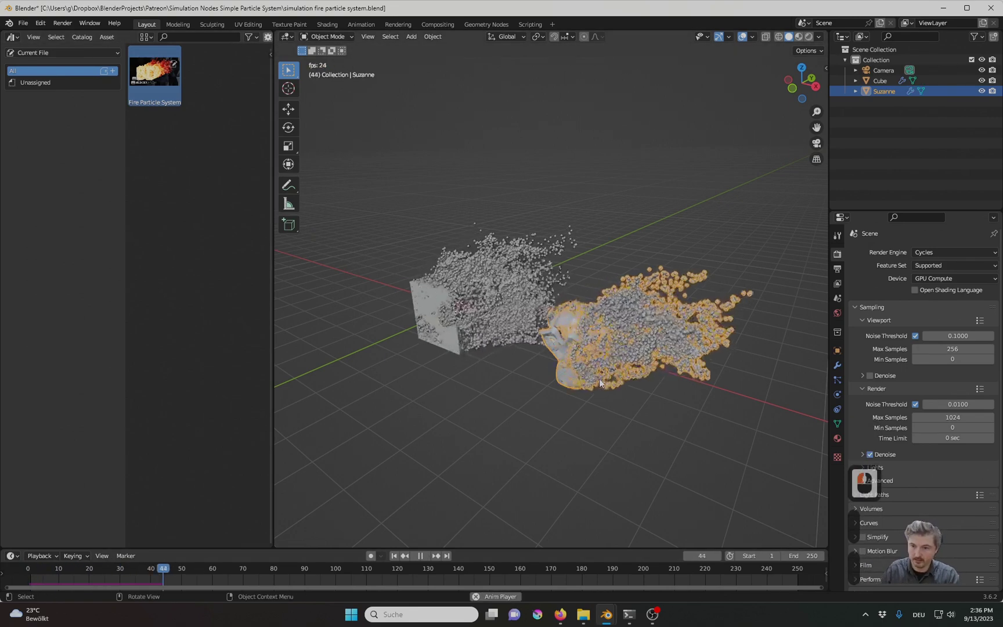
key("space")
left_click(836, 364)
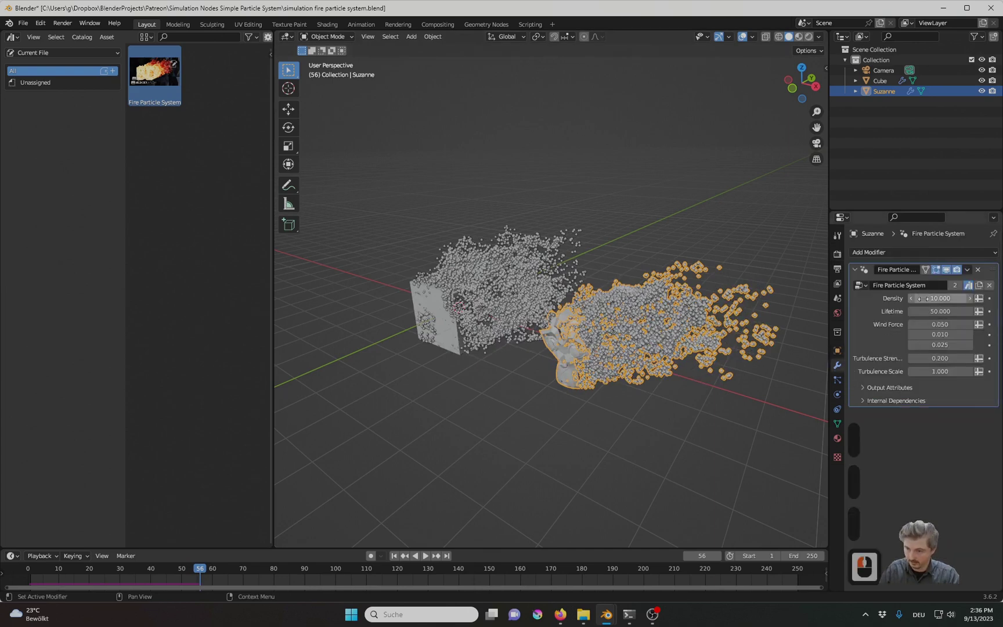
Preview the fire particles in Rendered shading, then return the viewport to Solid
left_click(808, 36)
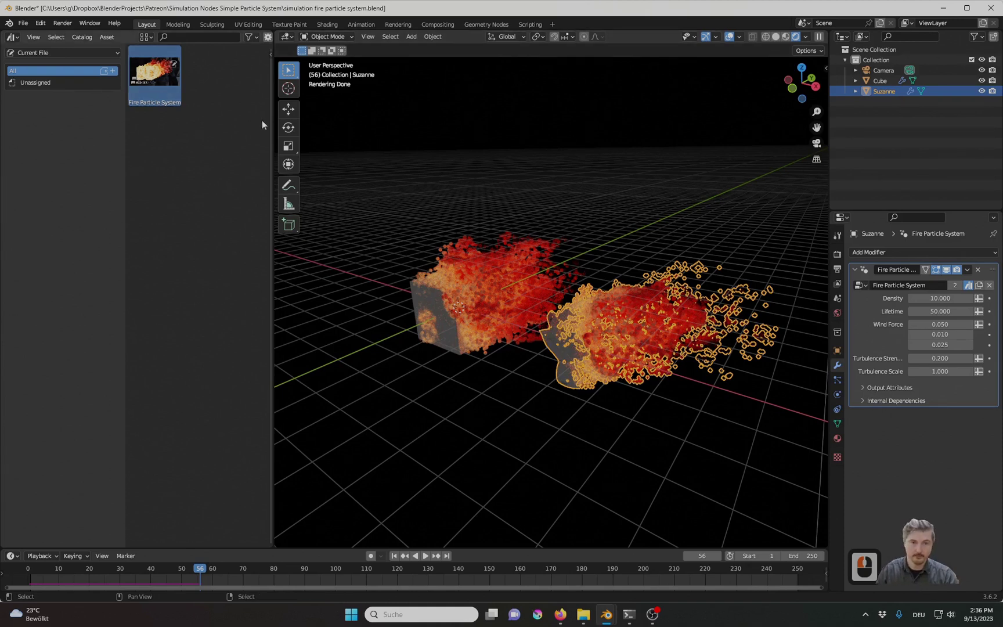
left_click(775, 38)
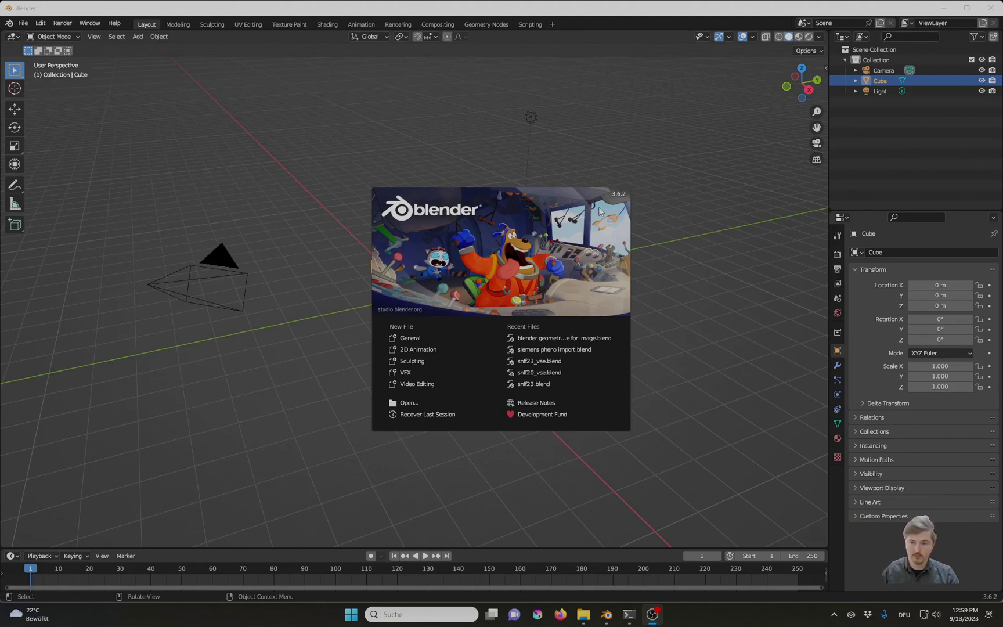
In the Geometry Nodes workspace, create a new node tree on the cube named 'Simulation Nodes'
left_click(551, 191)
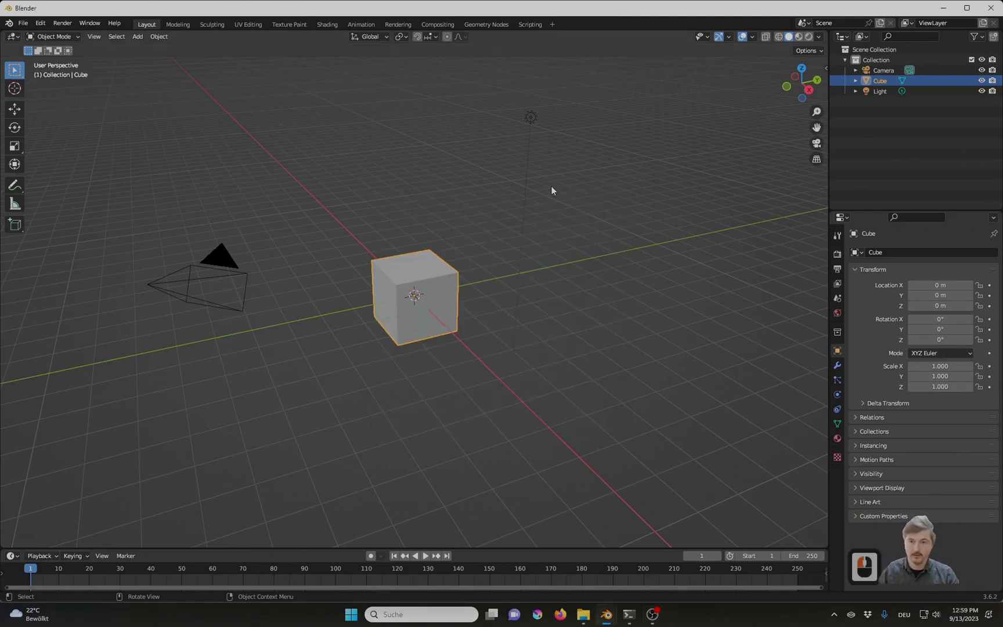
left_click(486, 25)
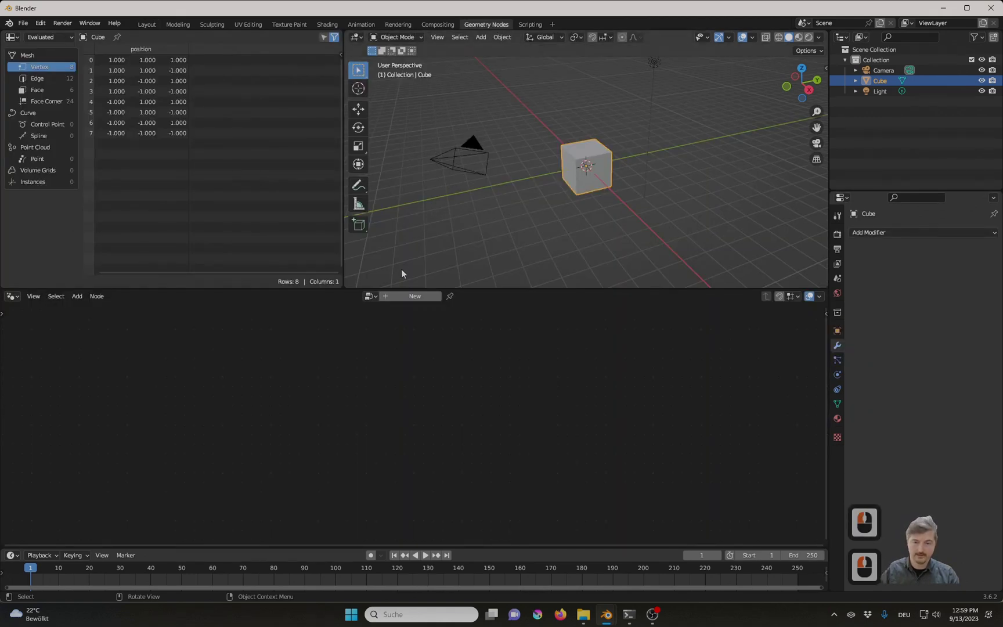
left_click(410, 296)
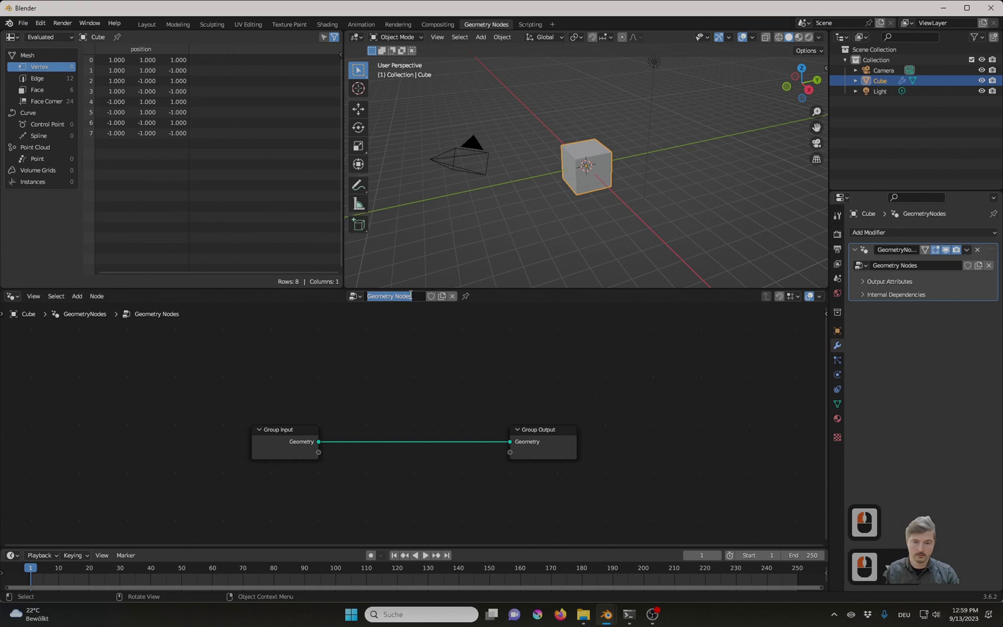
double_click(411, 295)
type("Simulation Nodes")
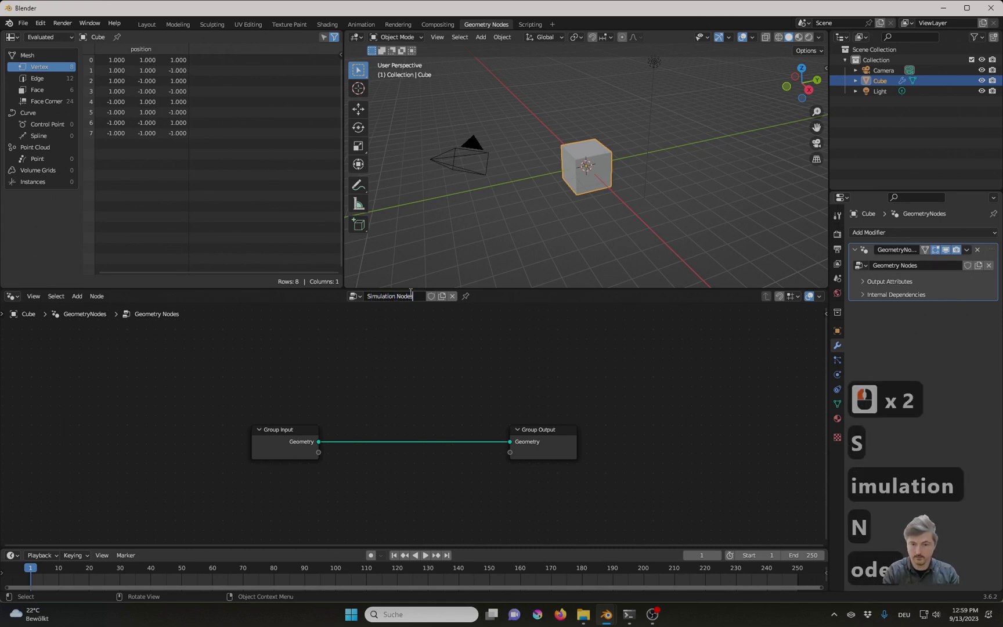
key("Return")
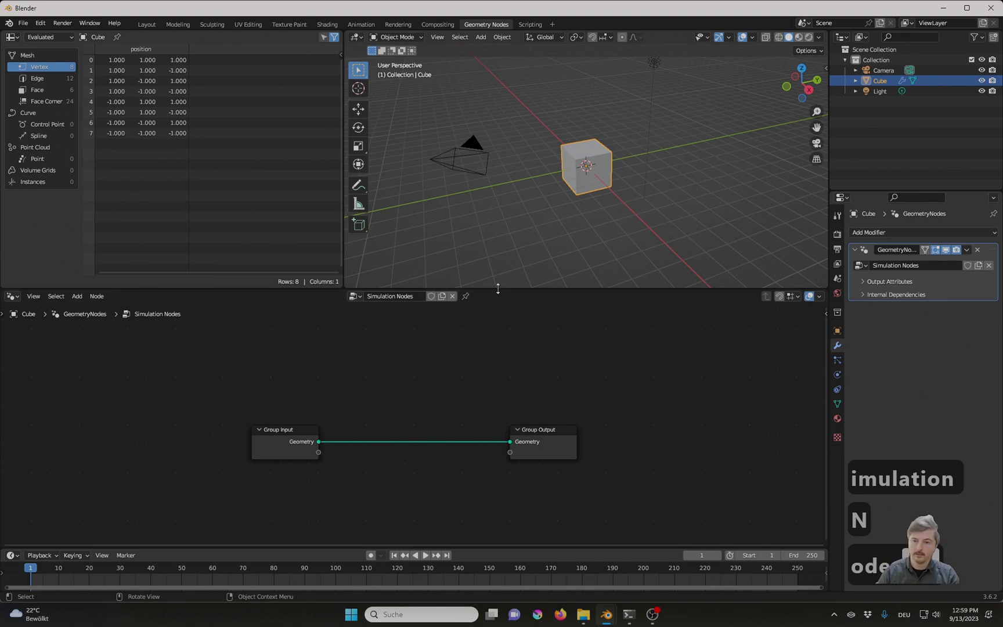
scroll(594, 180, "up", 5)
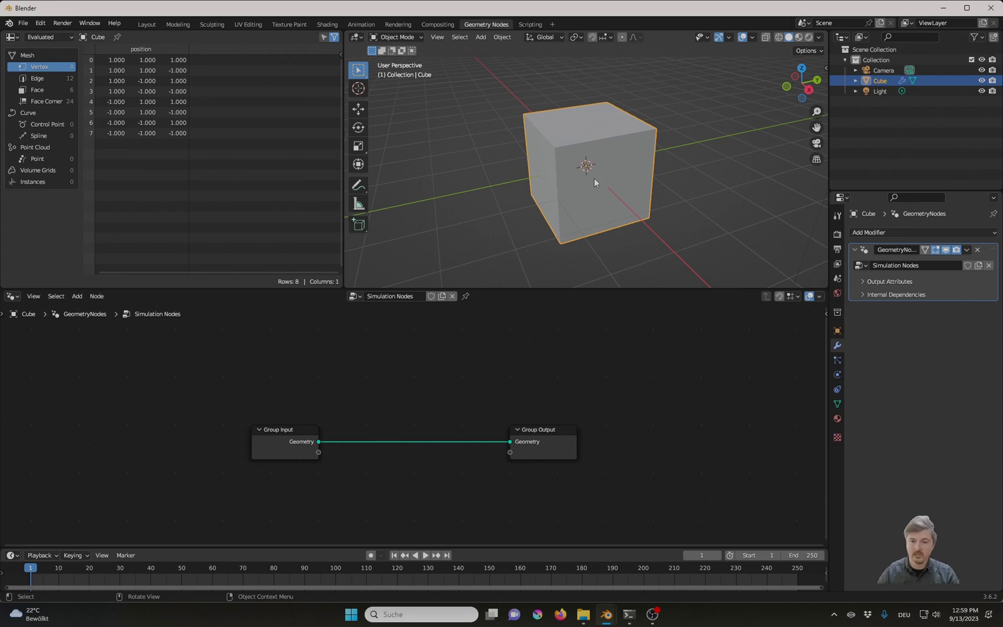
Spread the Group Input and Group Output nodes further apart
left_click(290, 440)
key("g")
left_click(198, 429)
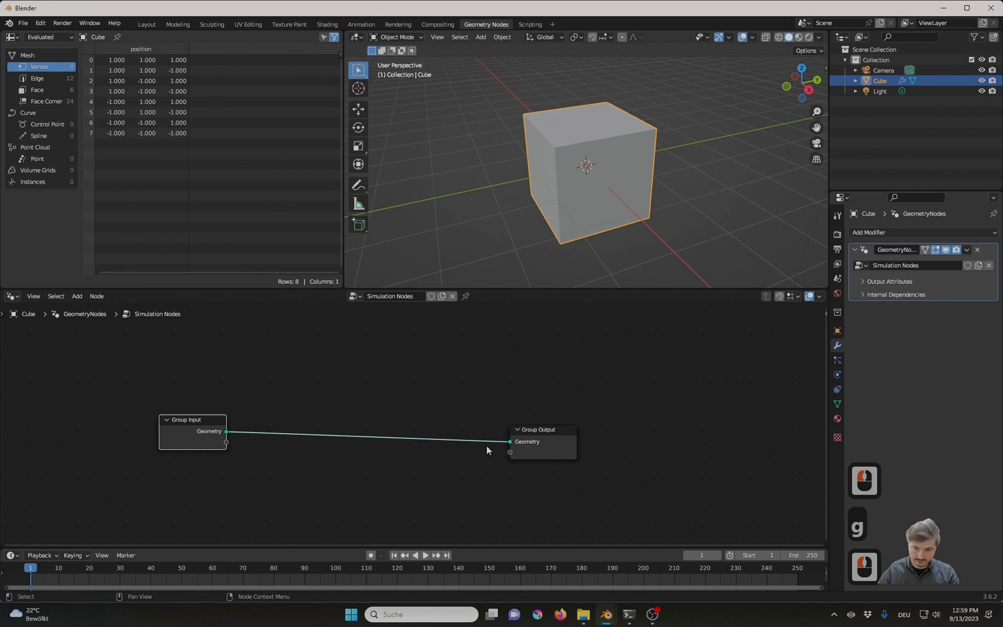
left_click(556, 434)
key("g")
left_click(683, 435)
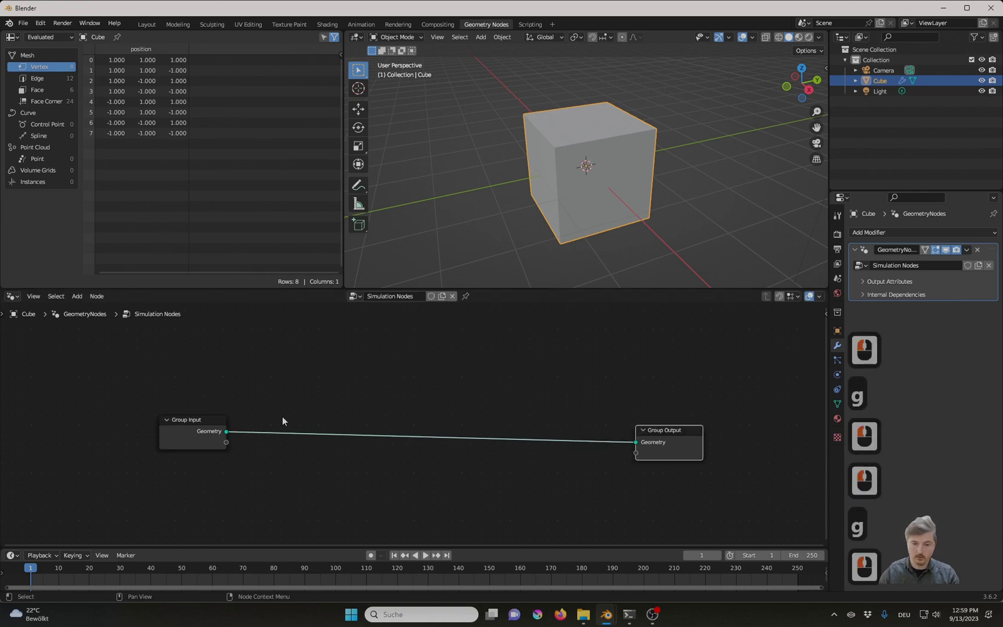
Add a Distribute Points on Faces node onto the link between Group Input and Output
key("shift+a")
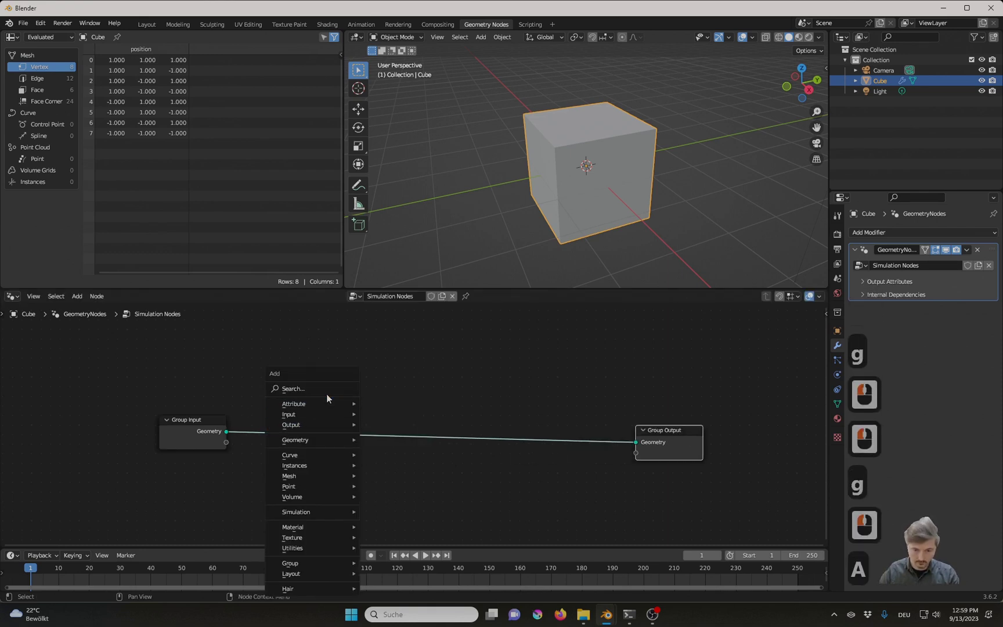
left_click(327, 389)
left_click(326, 386)
type("dis")
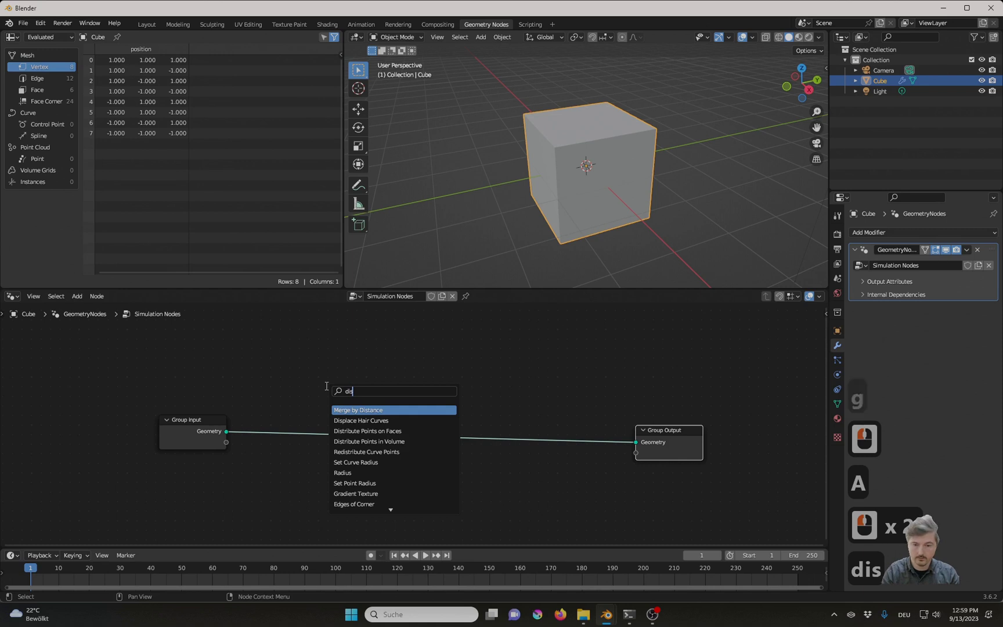
key("Down")
key("Down")
key("Down")
key("Up")
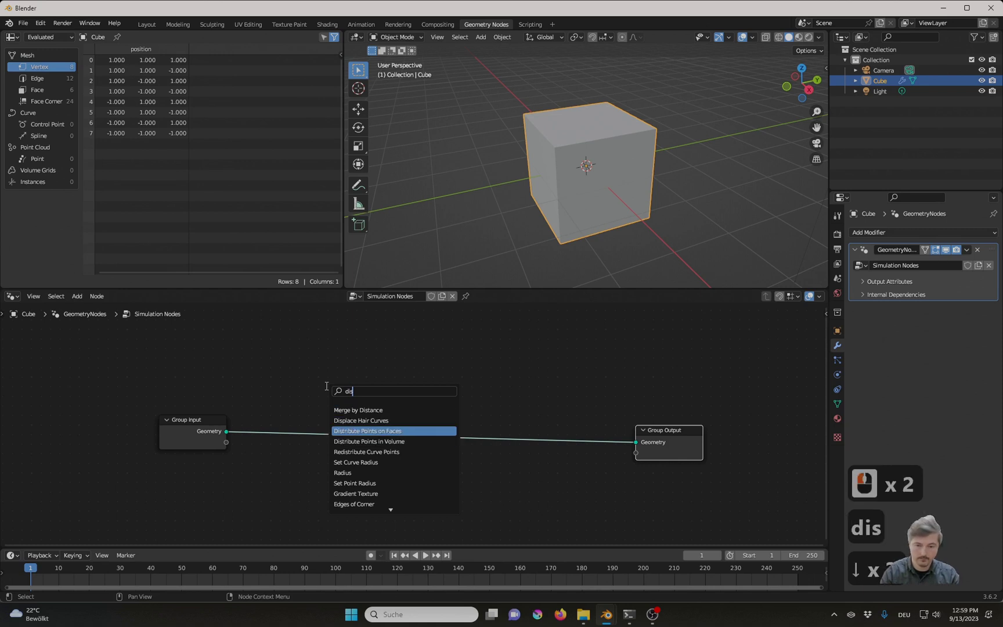
key("Return")
left_click(324, 398)
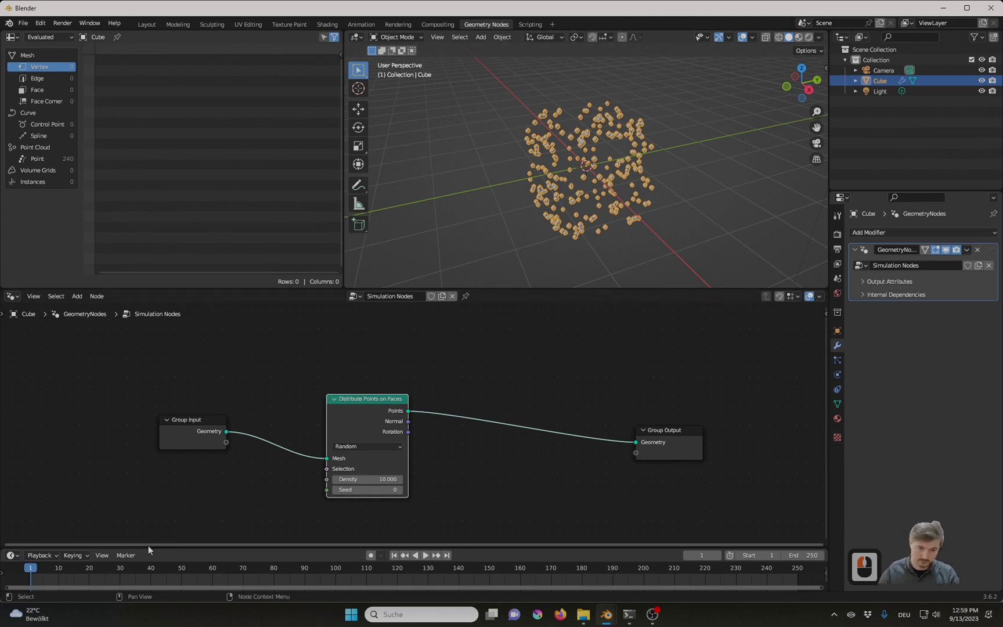
Raise the distribution Seed to 3, then play and scrub the timeline to check the points
left_click(399, 489)
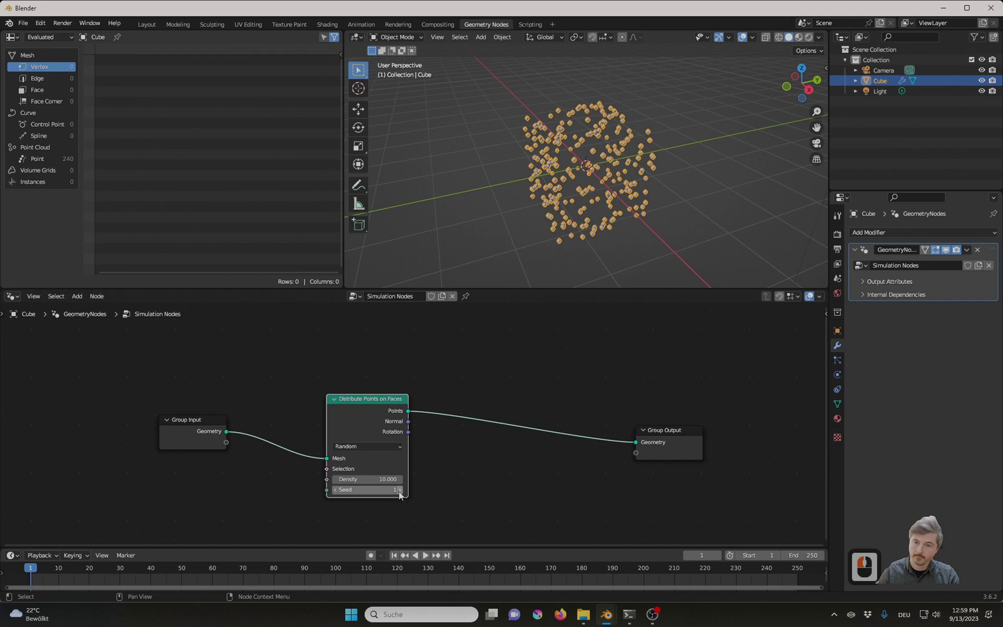
left_click(399, 490)
left_click(400, 489)
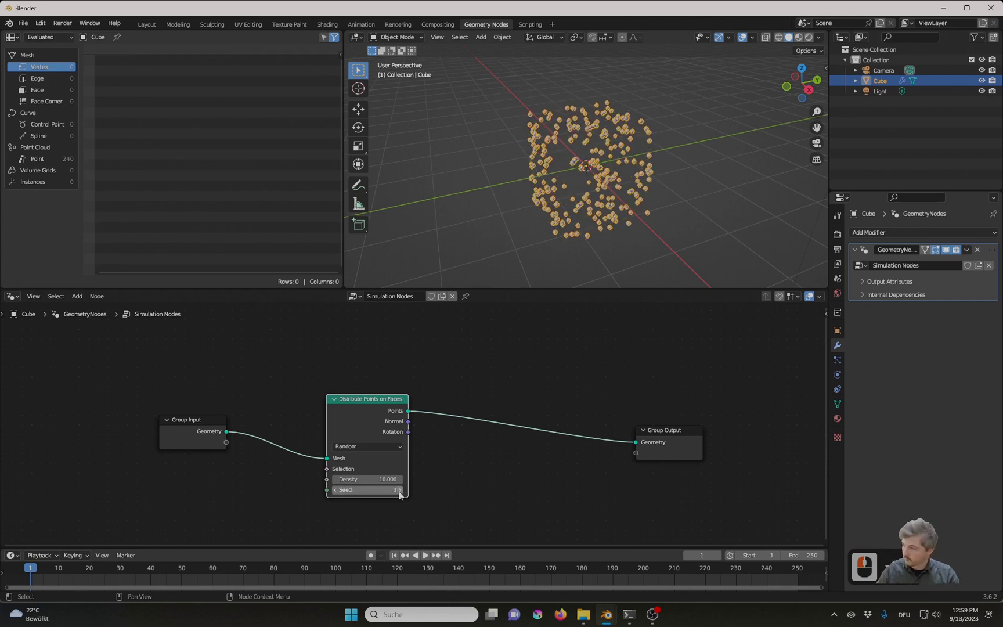
left_click(173, 571)
key("space")
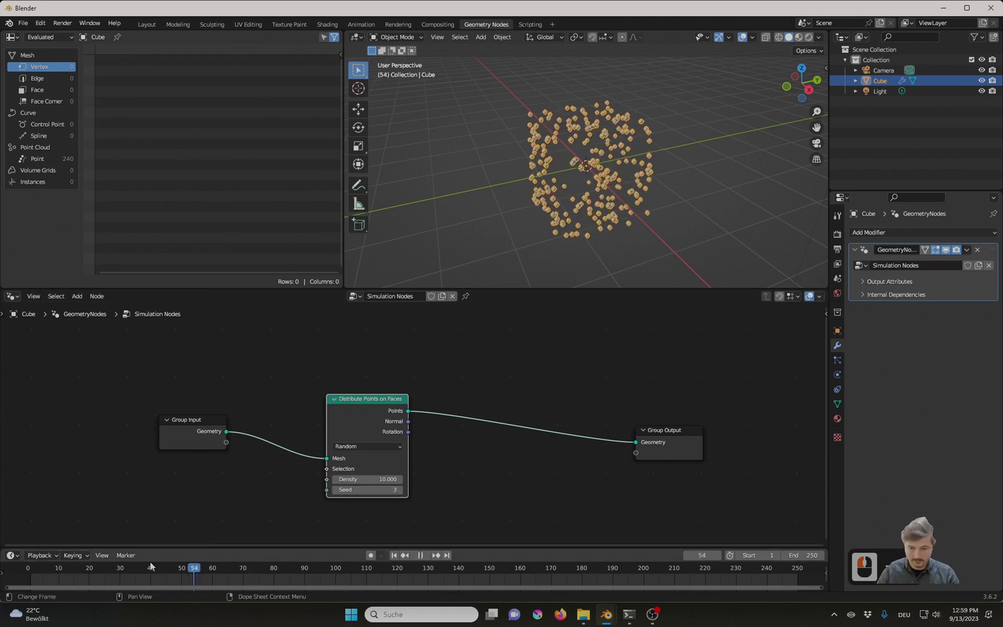
left_click_drag(237, 573, 39, 574)
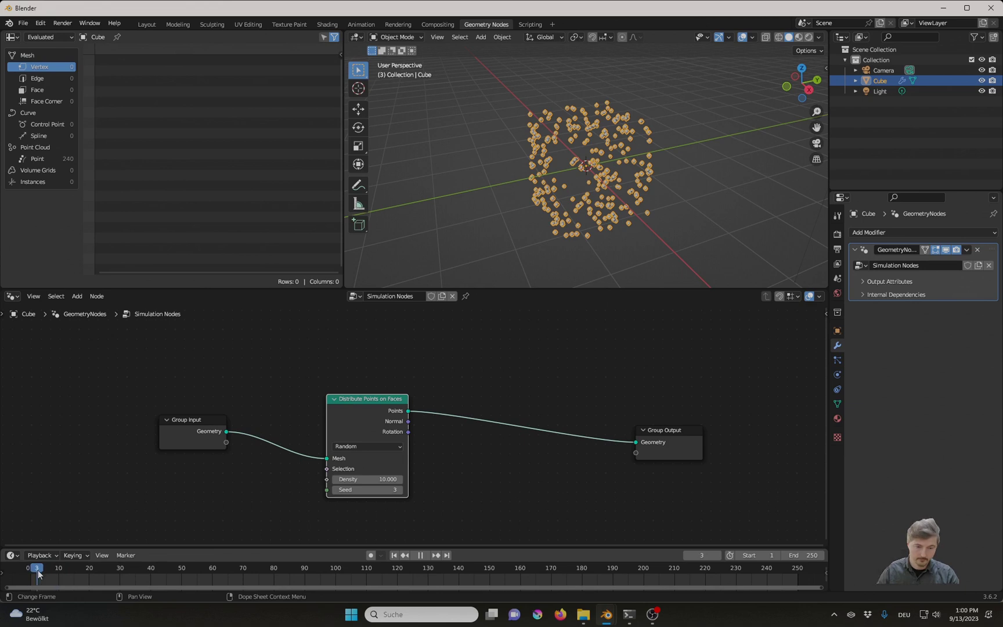
key("space")
middle_click_drag(258, 475, 310, 424)
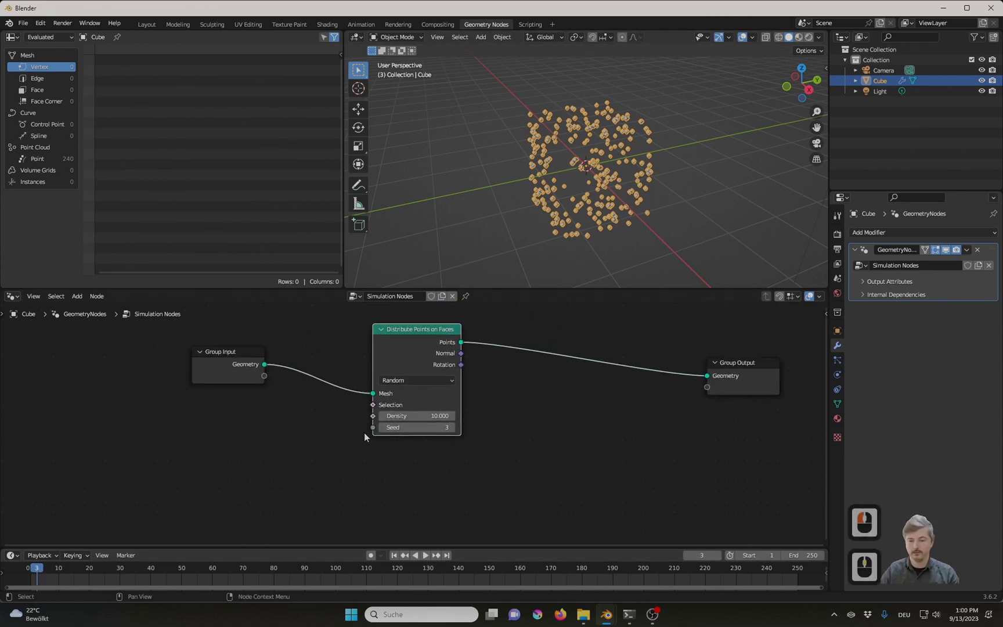
Raise Seed to 5, then add a Scene Time node and wire its Frame output to Seed
left_click(452, 427)
left_click(452, 427)
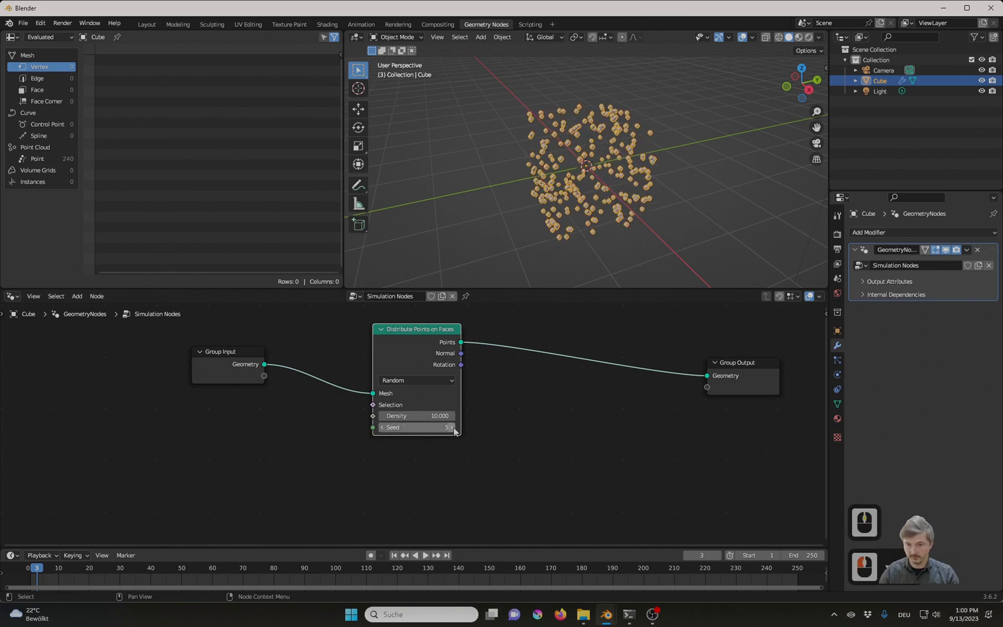
key("shift+a")
left_click(226, 386)
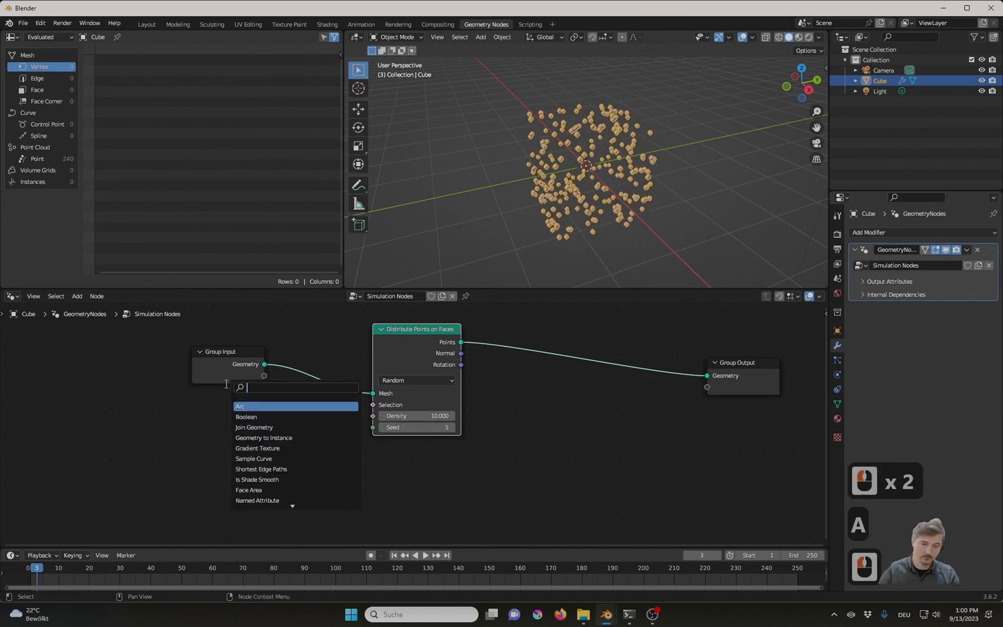
type("scn")
key("BackSpace")
type("e")
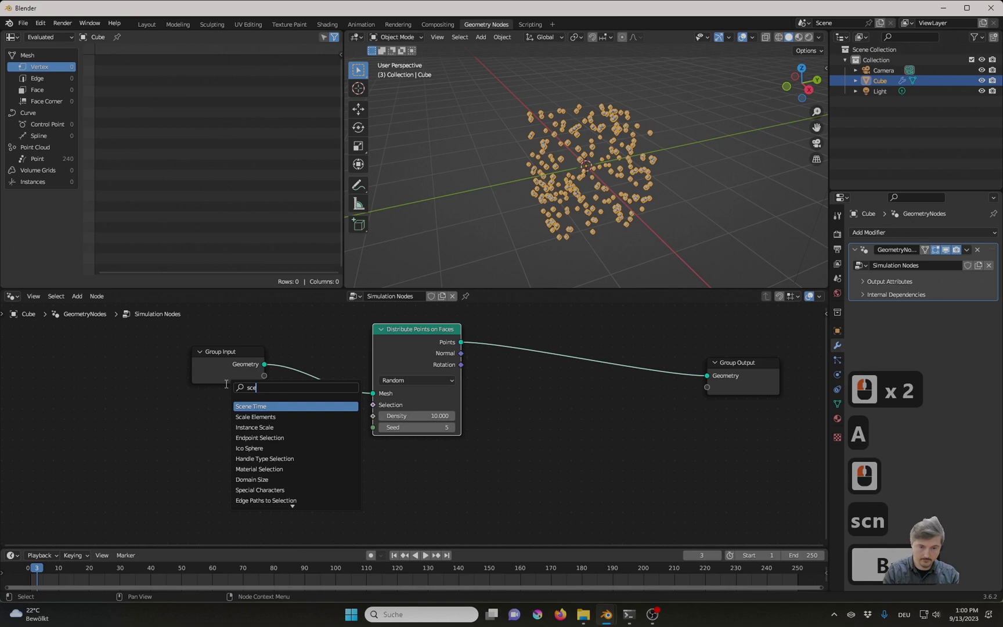
left_click(248, 406)
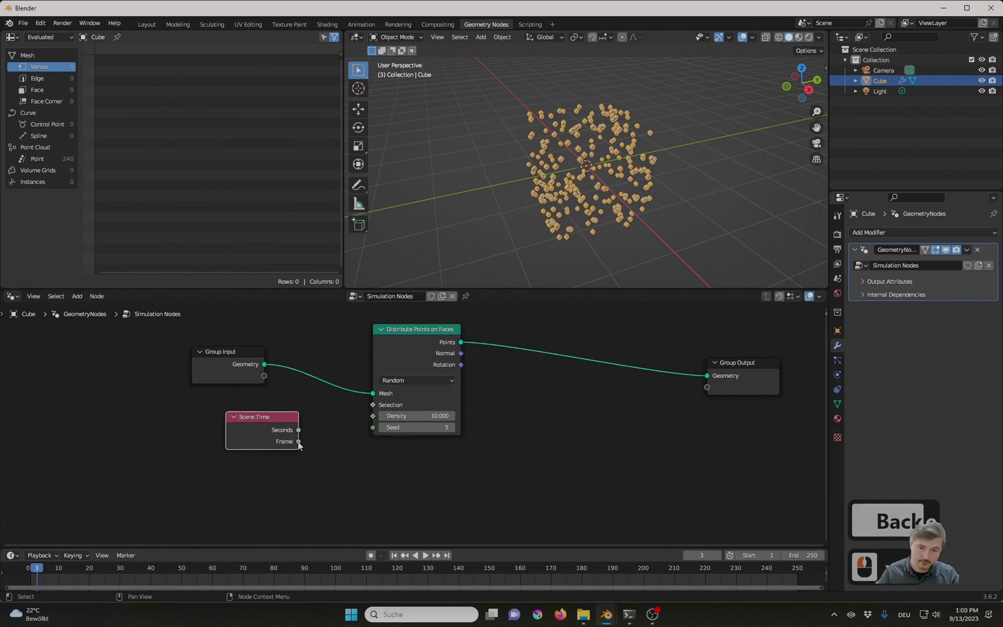
left_click_drag(298, 441, 373, 426)
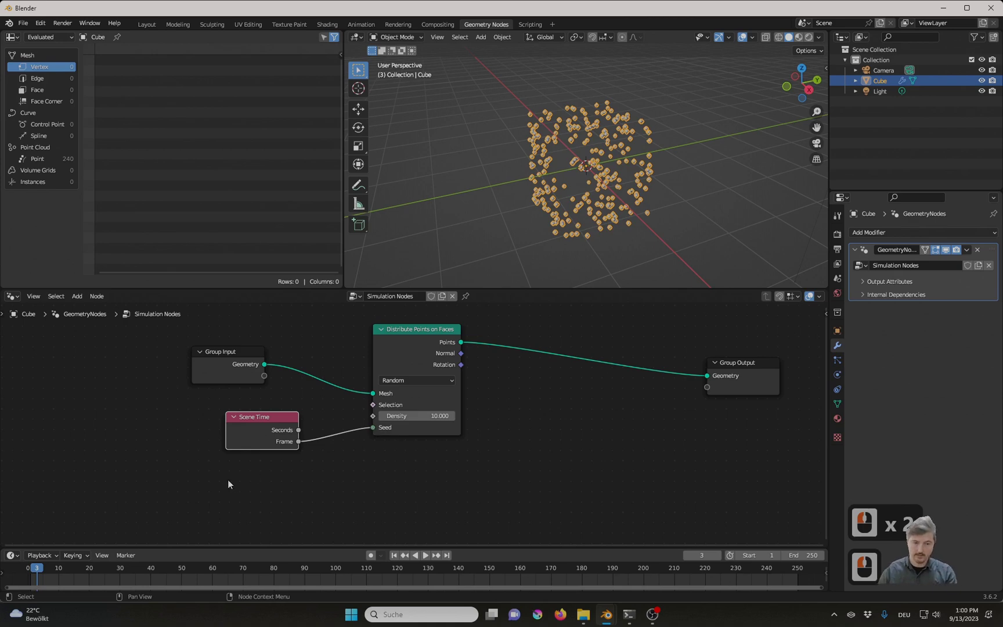
Play the animation and compare points at frames 196, 42, 110, 170 and 129, then replay from frame 1
key("space")
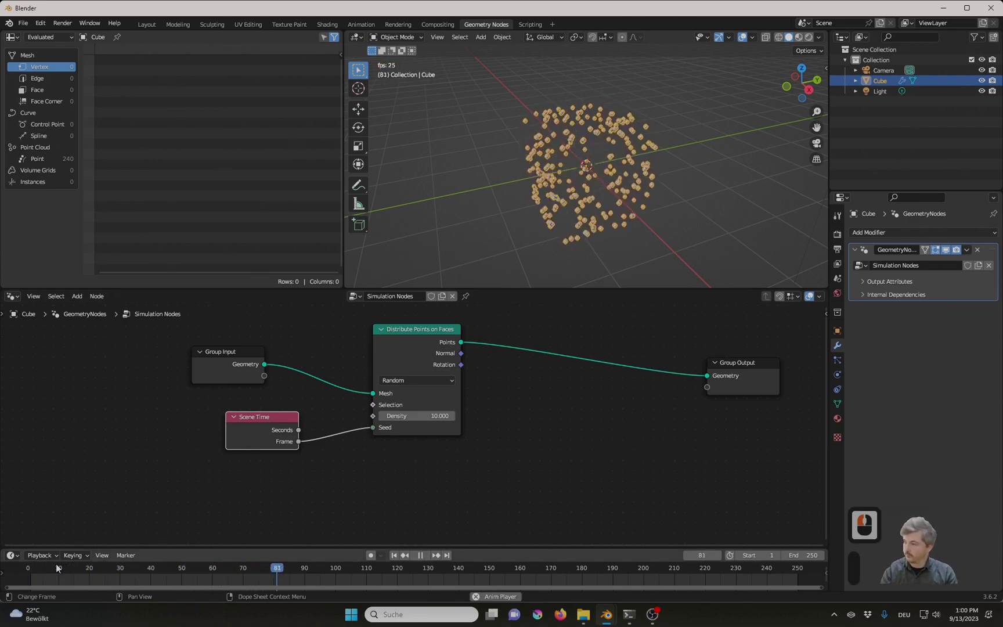
key("space")
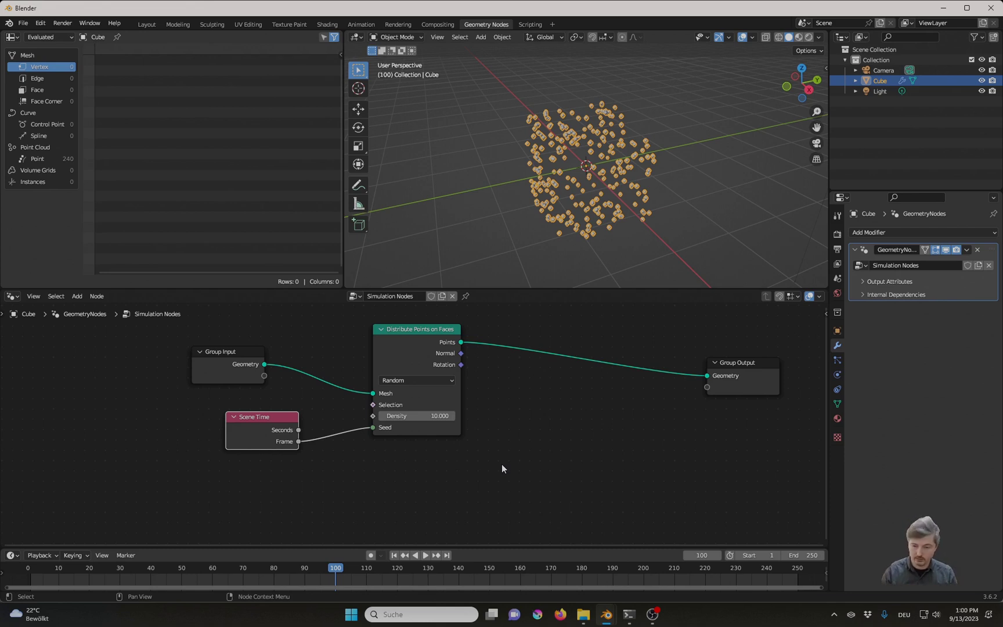
left_click(629, 571)
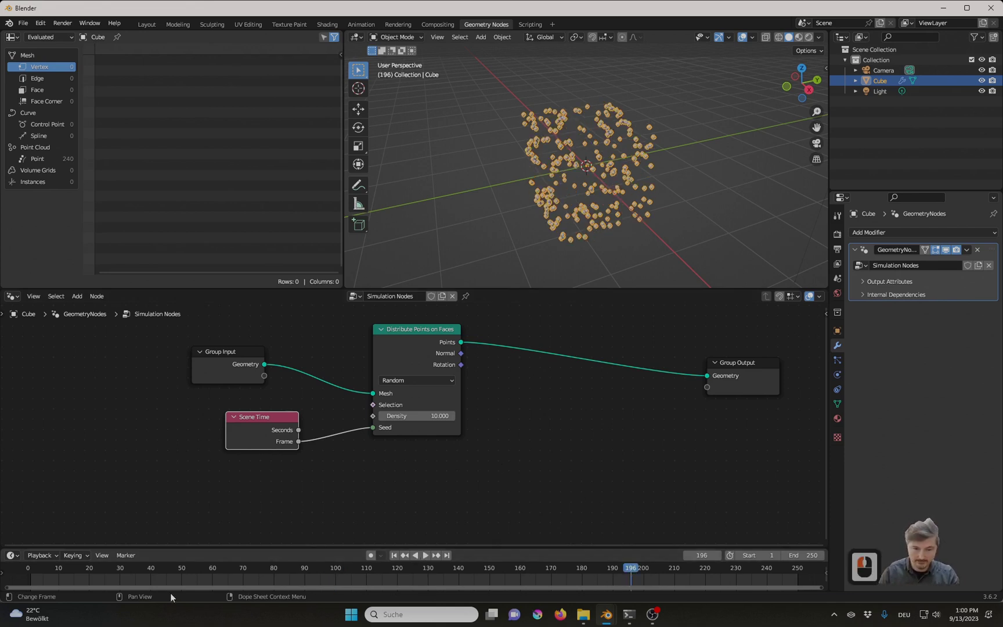
left_click(157, 570)
left_click(363, 572)
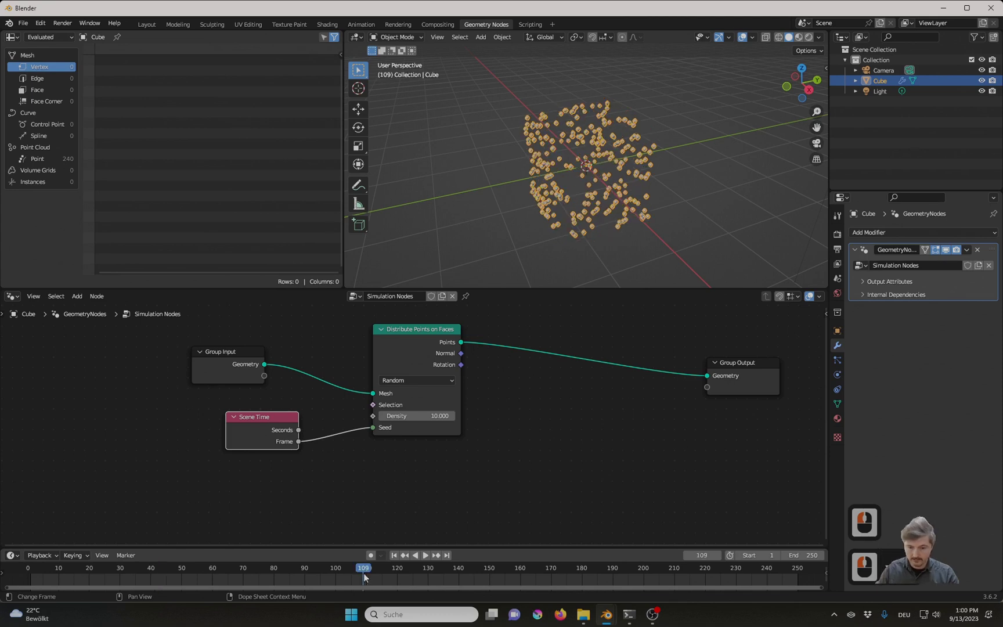
left_click(551, 570)
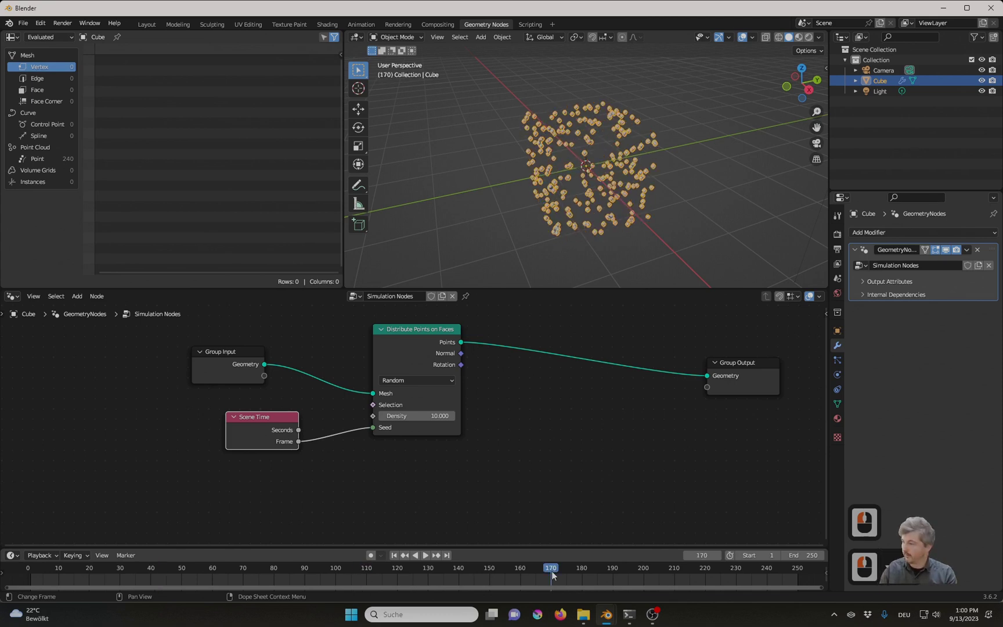
left_click(424, 569)
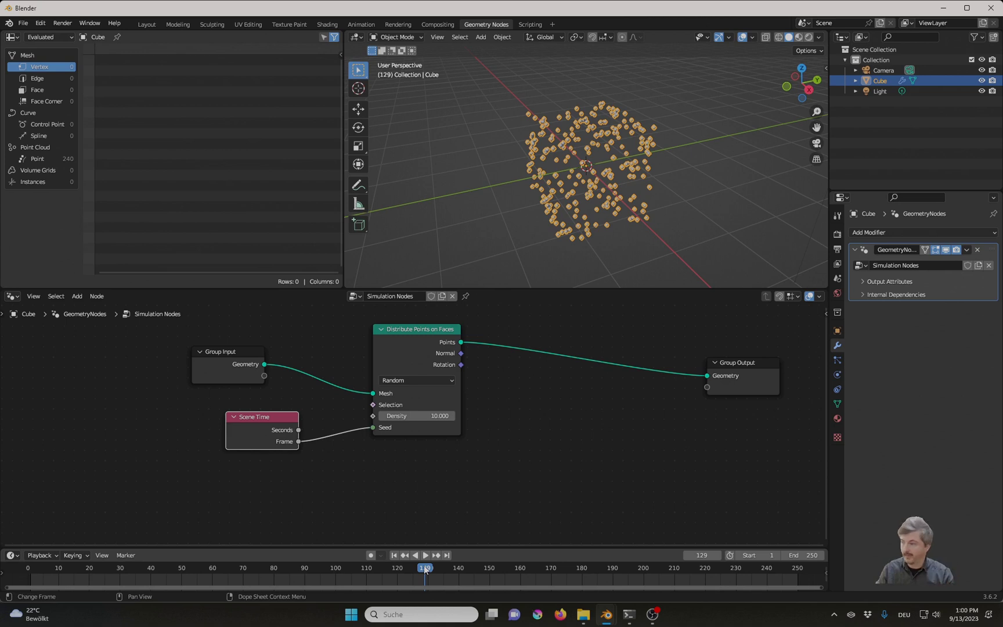
left_click(31, 569)
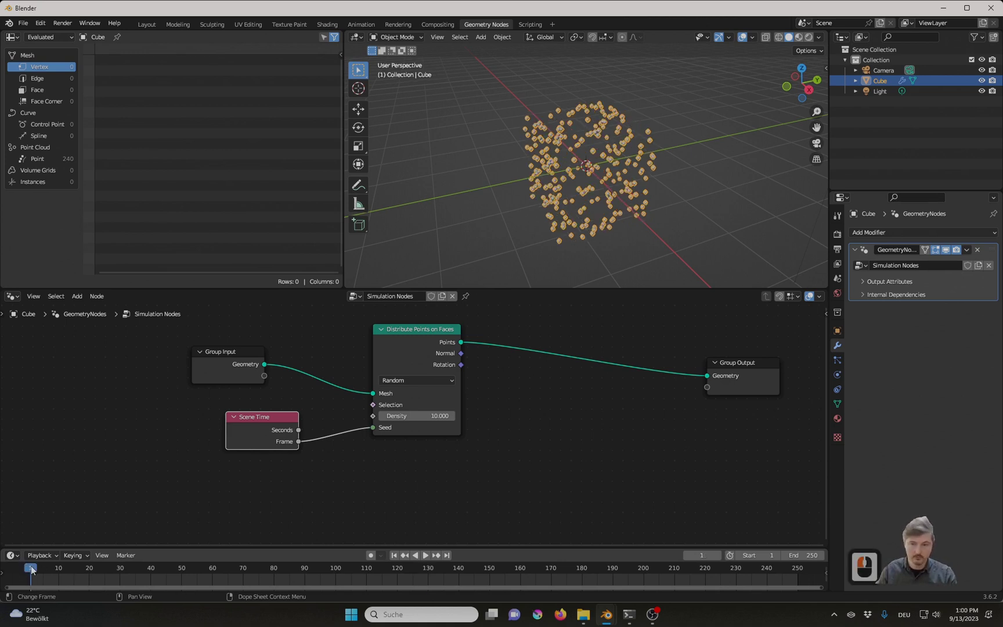
key("space")
key("space")
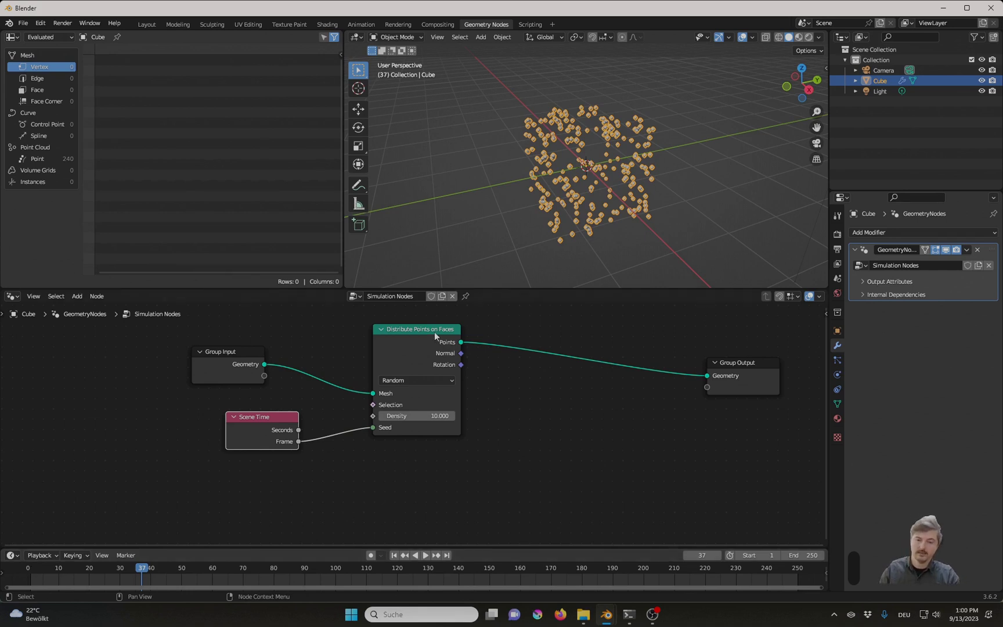
Rearrange Distribute Points, Group Input and Group Output nodes, leaving room above them
left_click_drag(438, 338, 481, 356)
left_click(243, 379)
key("g")
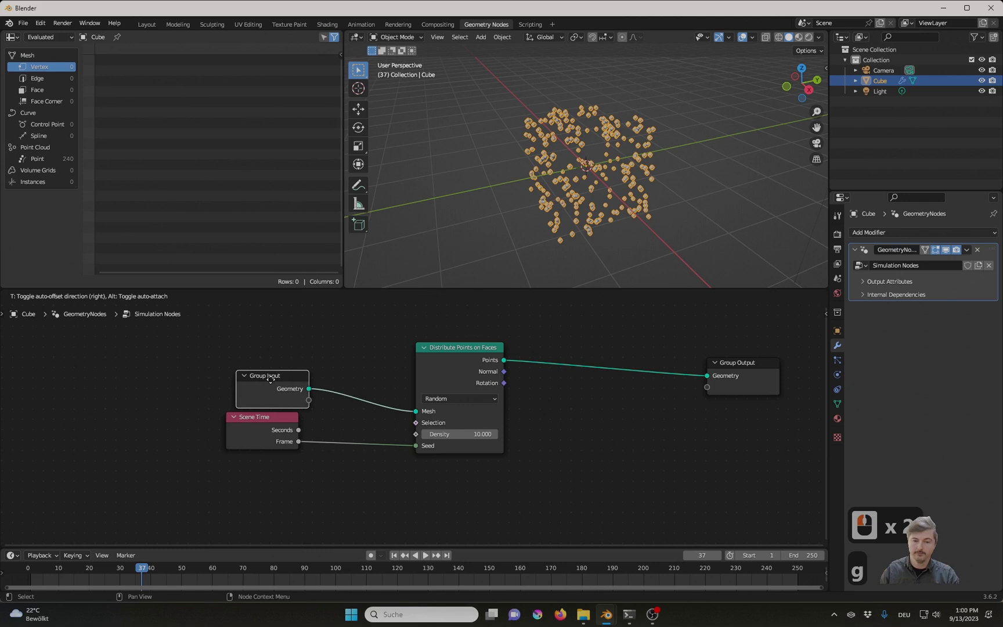
left_click(261, 377)
left_click_drag(762, 362, 679, 355)
scroll(613, 419, "down", 2)
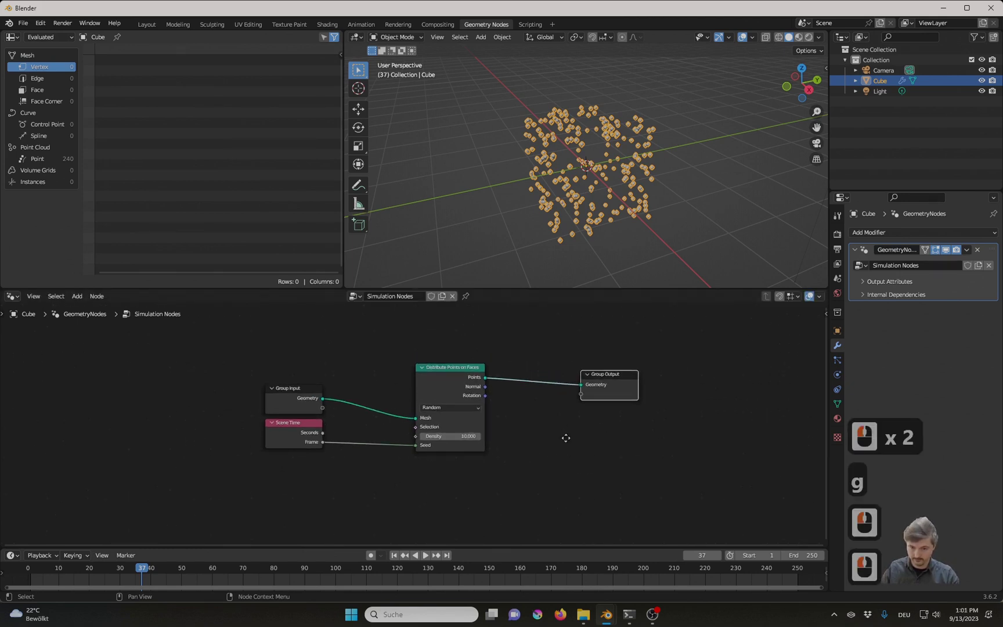
middle_click_drag(564, 421, 584, 491)
Place a Simulation Zone above the existing nodes and briefly play from frame 0
key("shift+a")
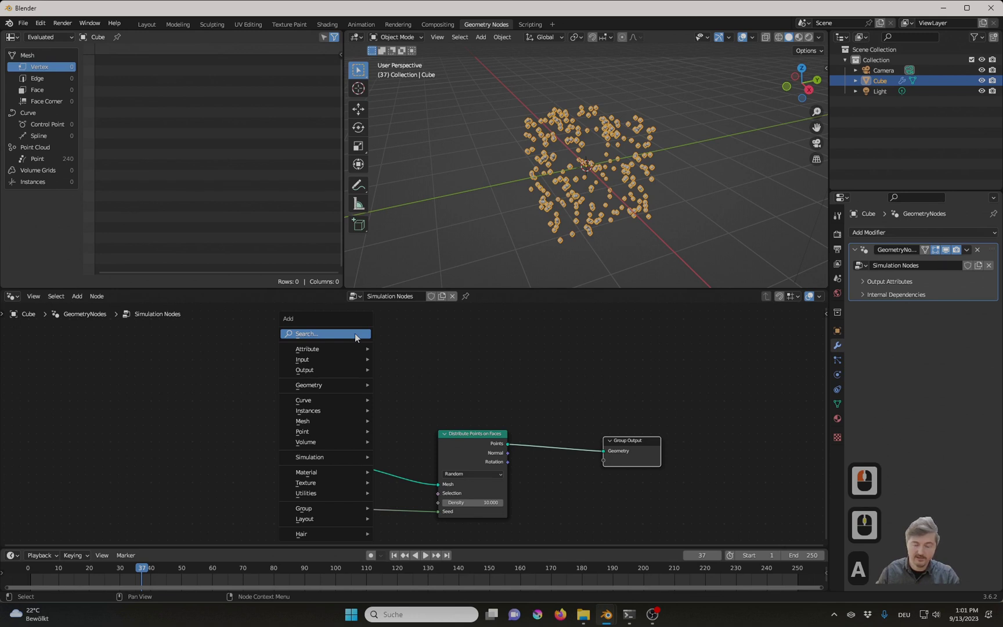
mouse_move(330, 456)
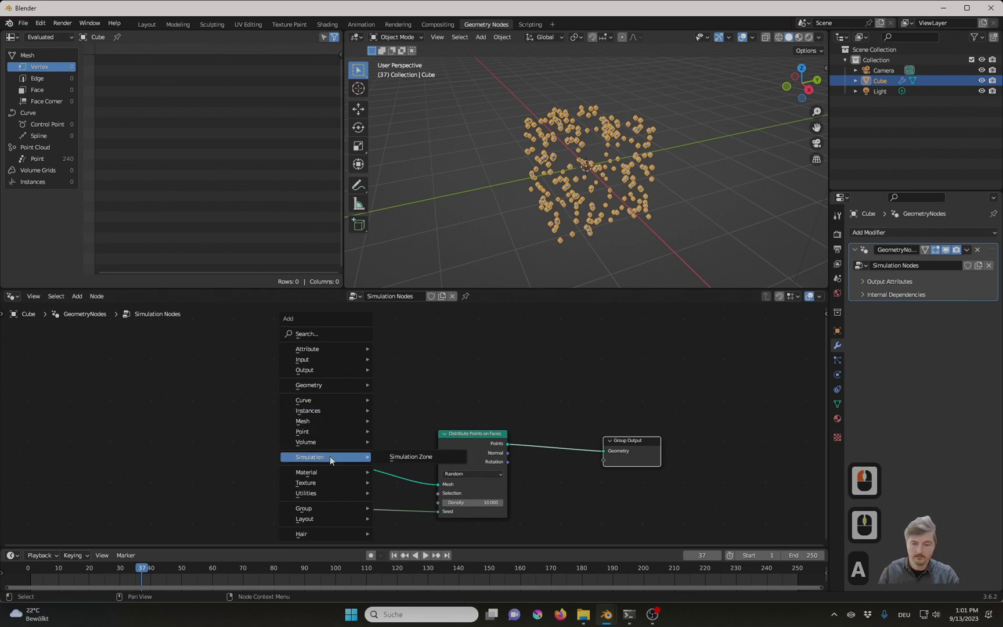
left_click(406, 457)
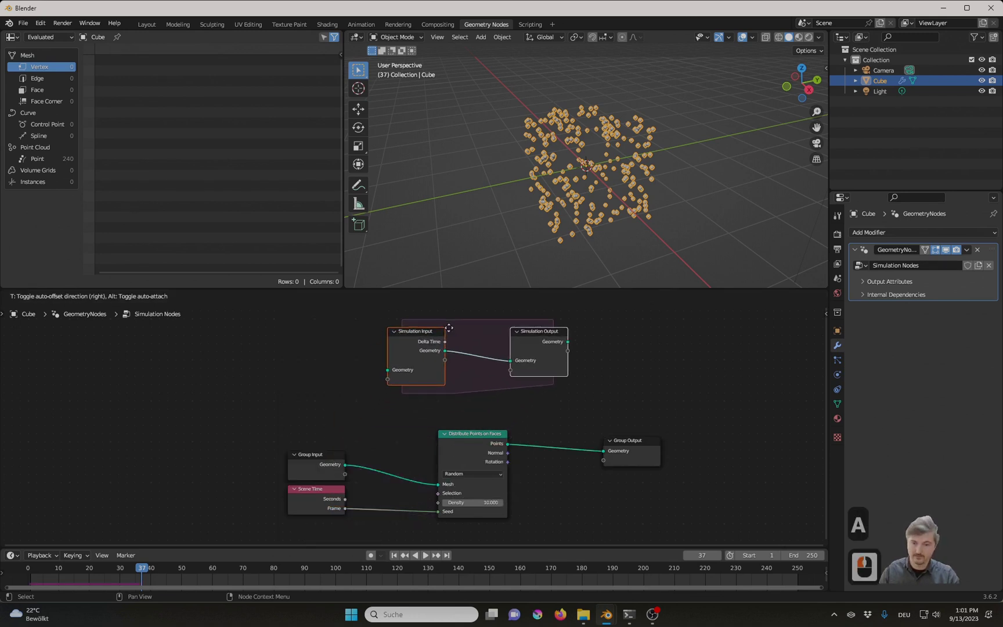
left_click(448, 340)
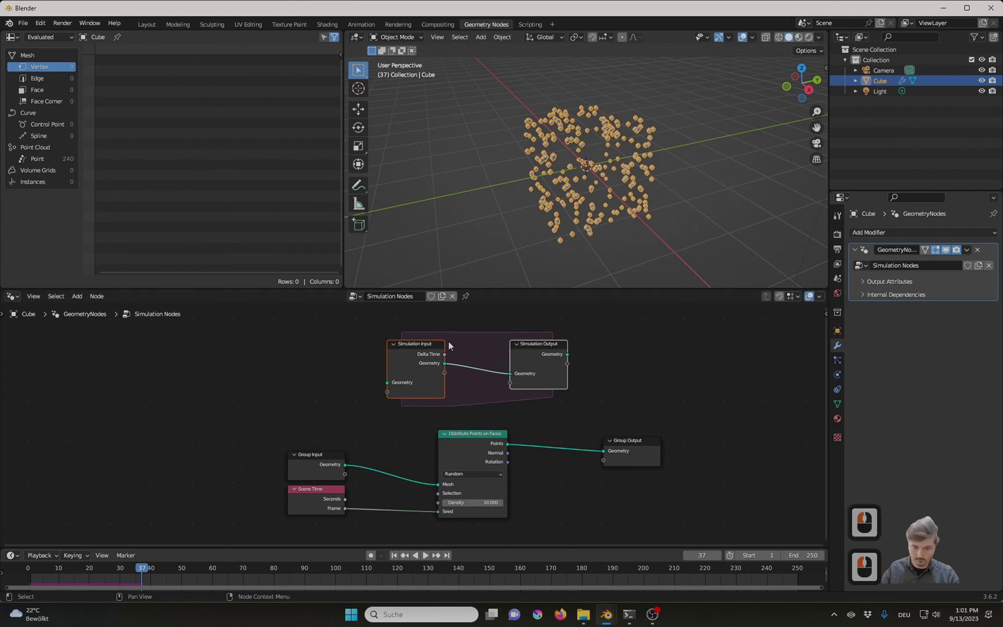
scroll(448, 348, "up", 1)
scroll(497, 381, "down", 1)
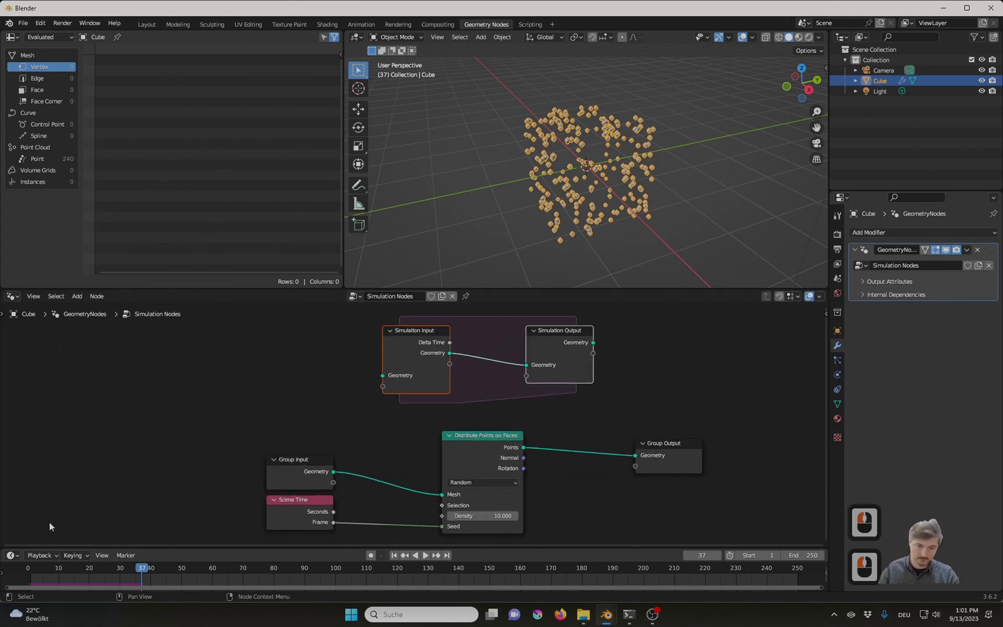
left_click(29, 567)
key("space")
key("space")
left_click(28, 567)
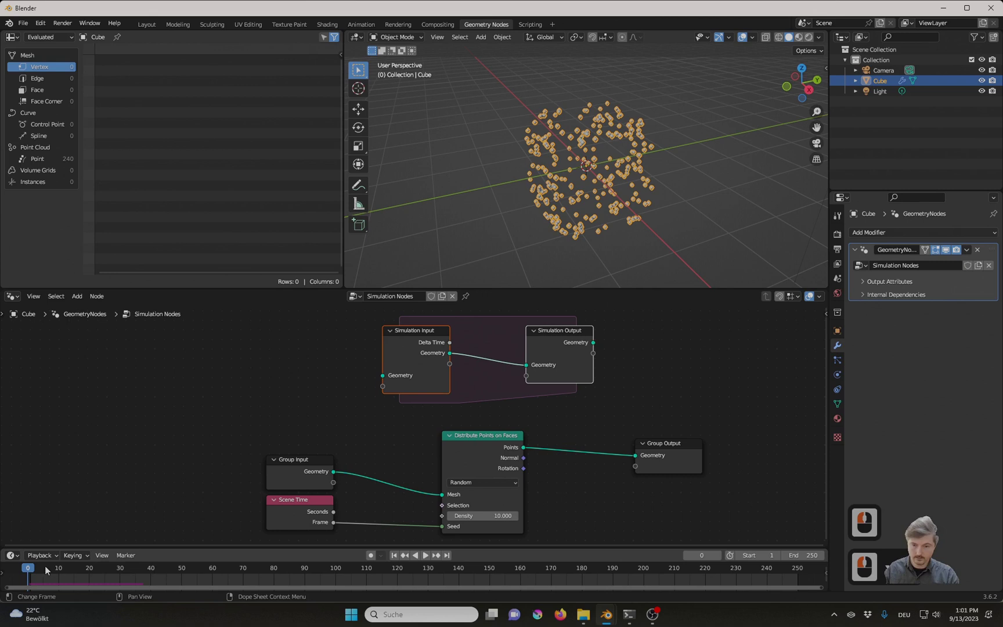
Widen the simulation zone and detach all links from Distribute Points on Faces
left_click(490, 447)
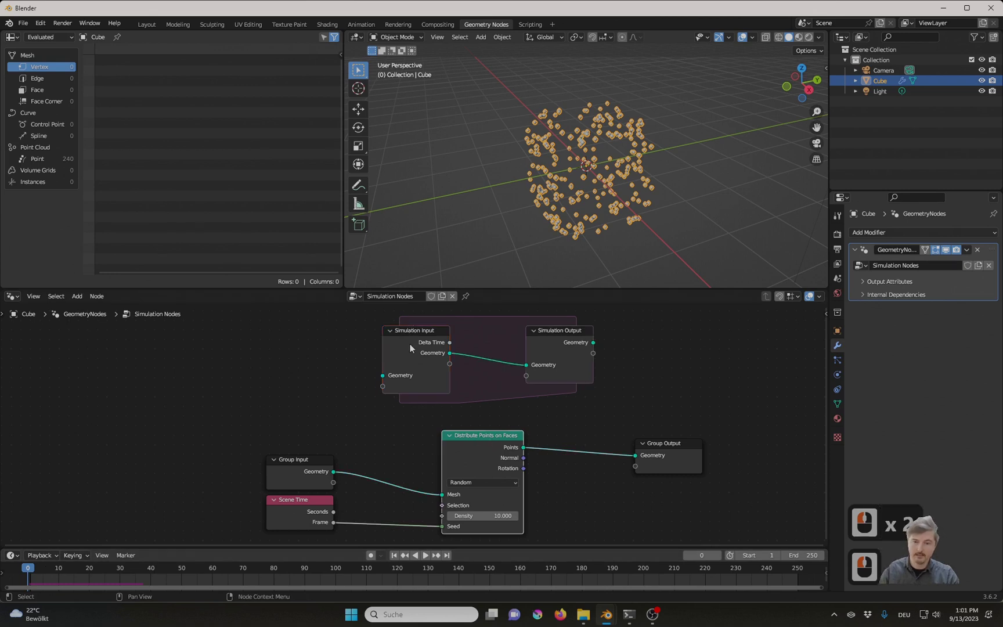
left_click_drag(409, 344, 342, 347)
left_click_drag(595, 367, 627, 379)
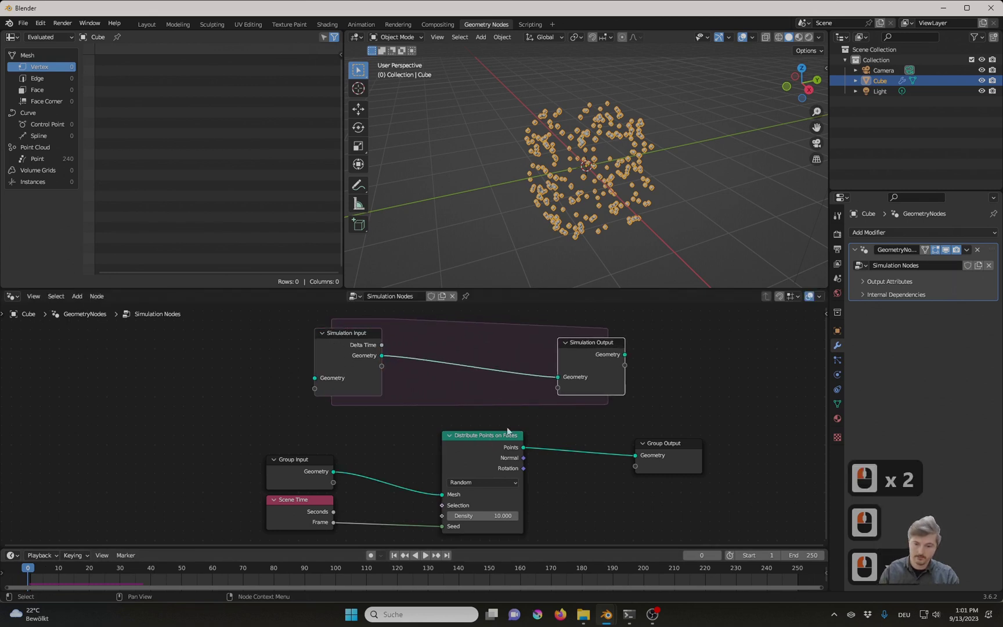
left_click(97, 297)
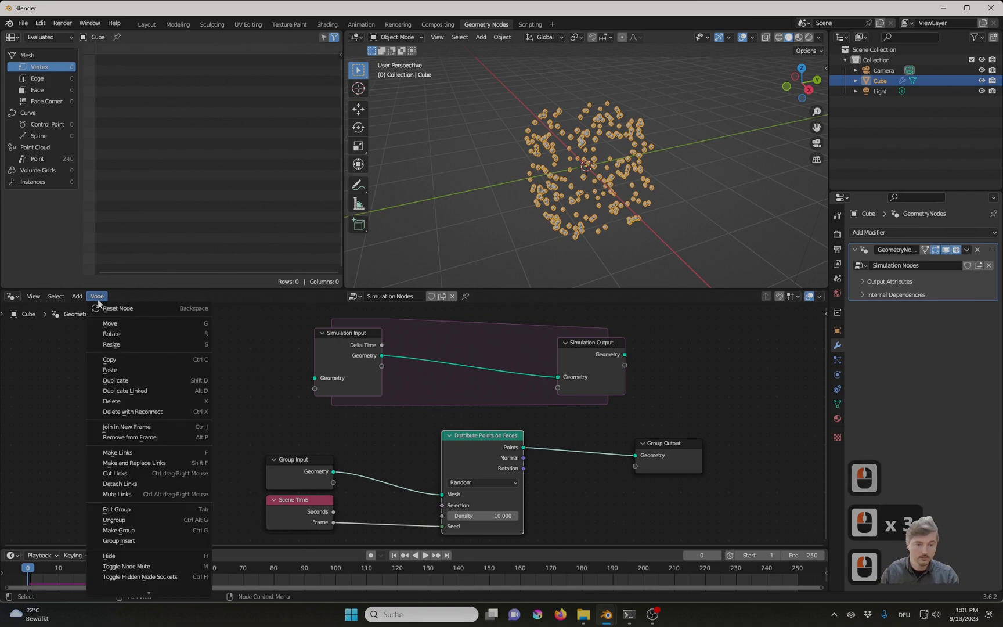
left_click(134, 483)
Move Distribute Points on Faces and Scene Time into the zone, reconnecting Frame to Seed
left_click_drag(489, 441, 476, 342)
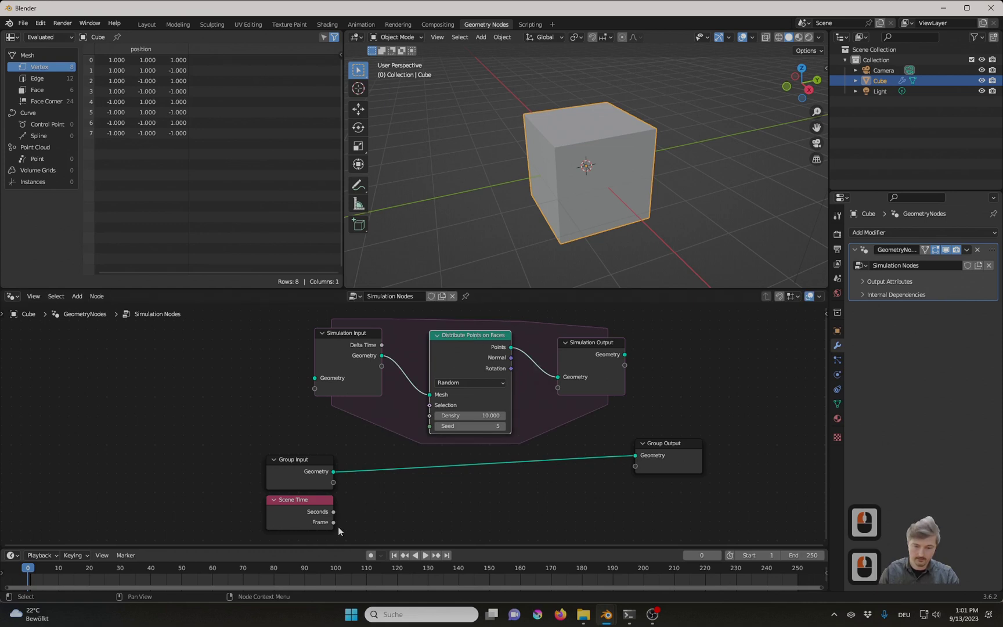
left_click_drag(333, 521, 429, 426)
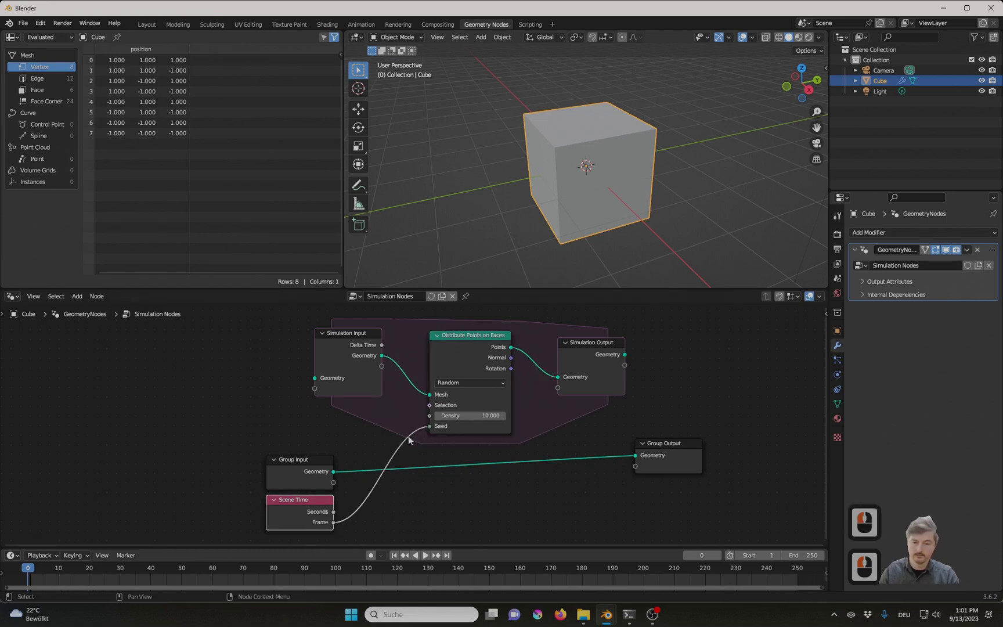
left_click_drag(313, 500, 362, 411)
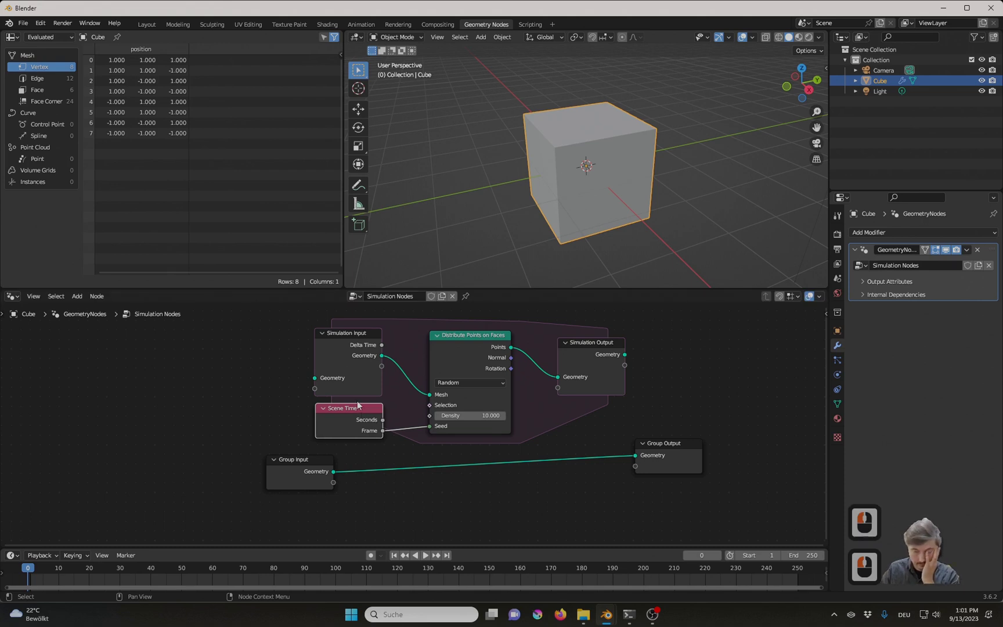
scroll(707, 467, "down", 1)
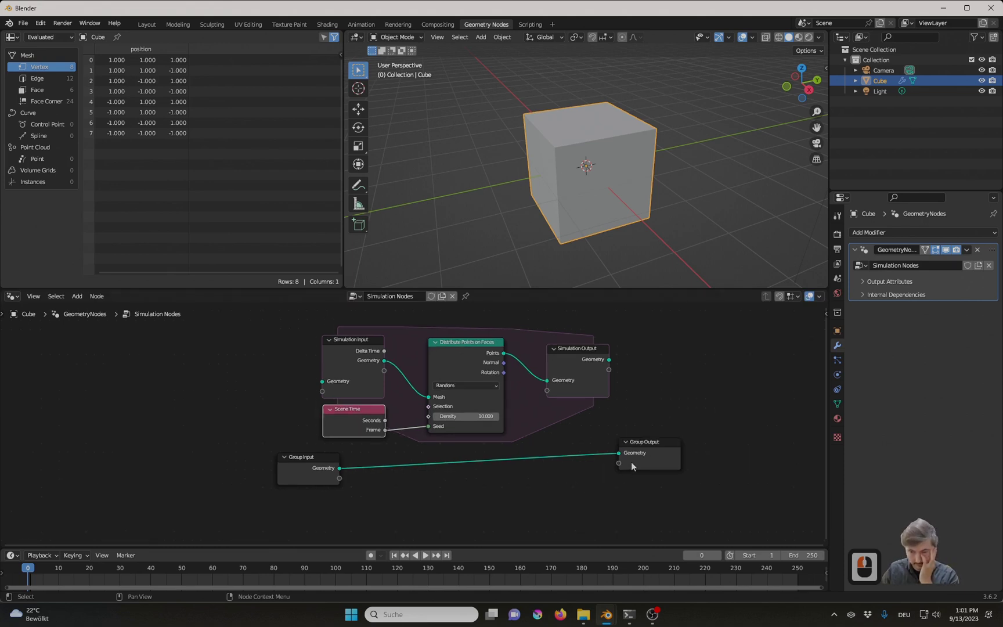
left_click_drag(654, 442, 696, 446)
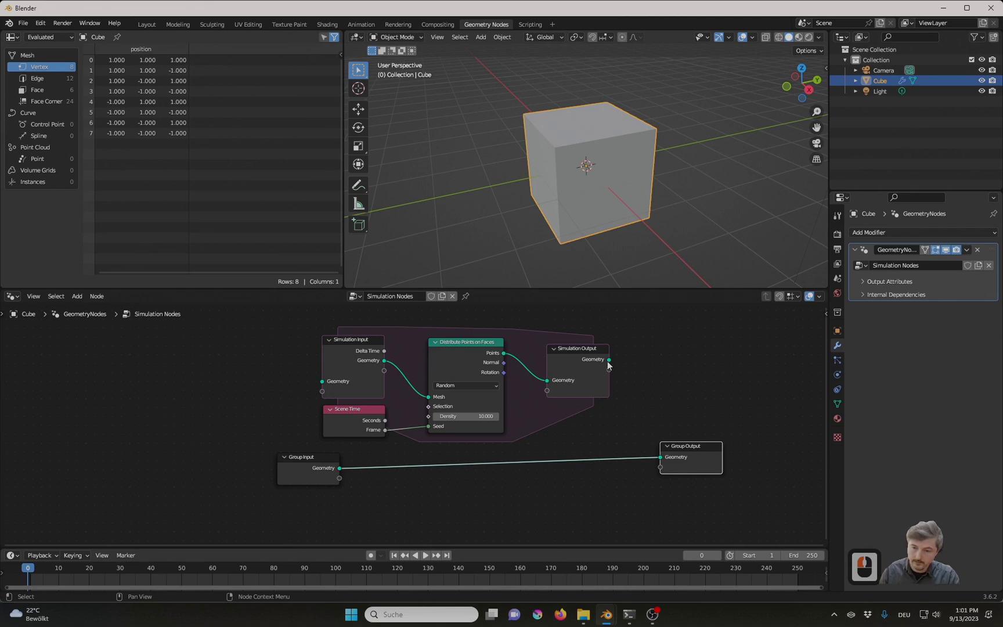
Link Simulation Output to Group Output and Group Input Geometry to Simulation Input, then advance to frame 1
left_click_drag(608, 359, 650, 405)
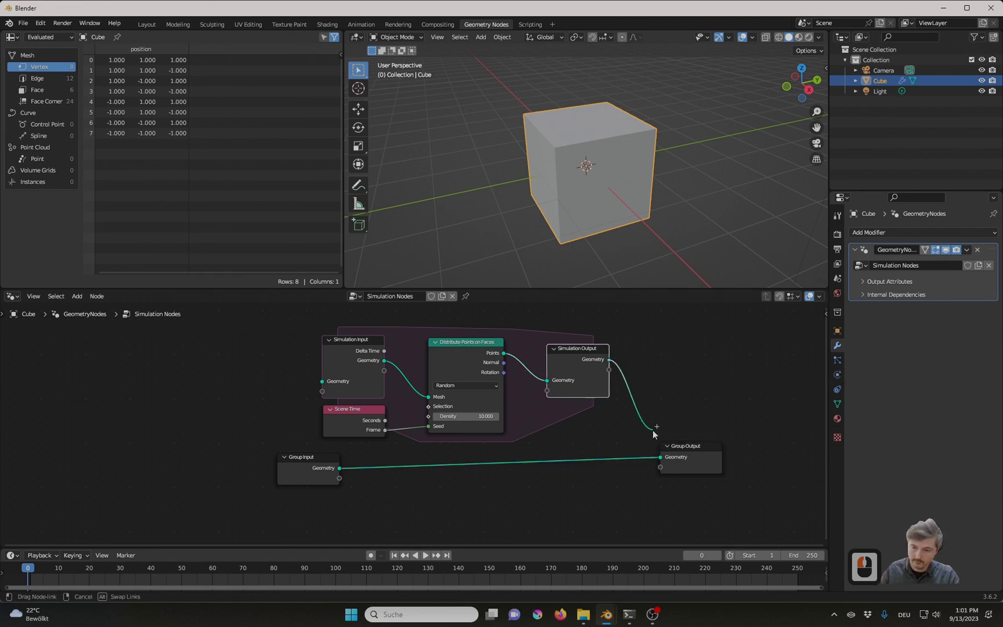
left_click_drag(653, 429, 662, 462)
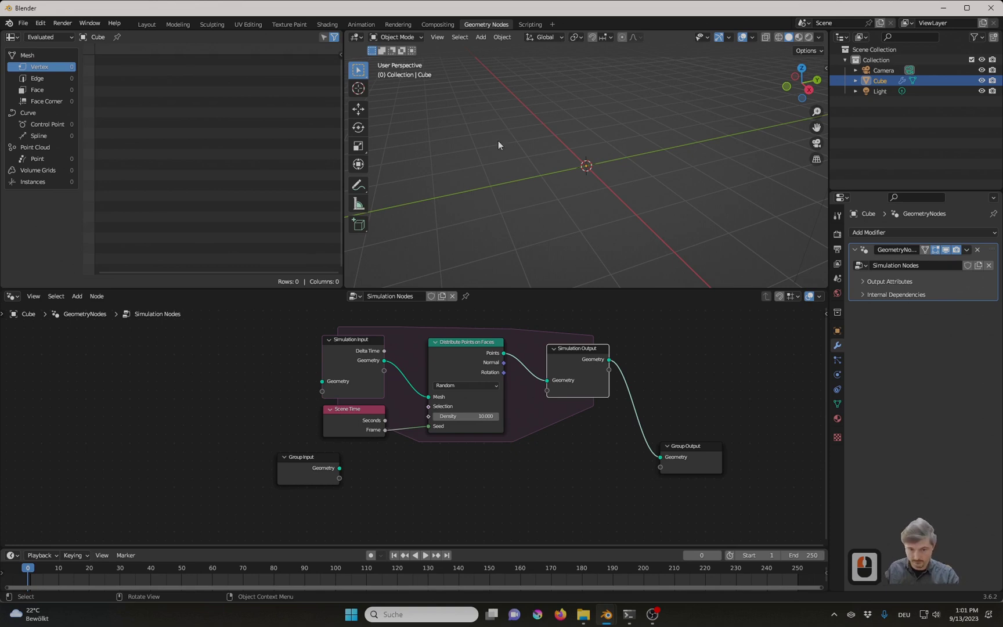
left_click_drag(314, 459, 230, 472)
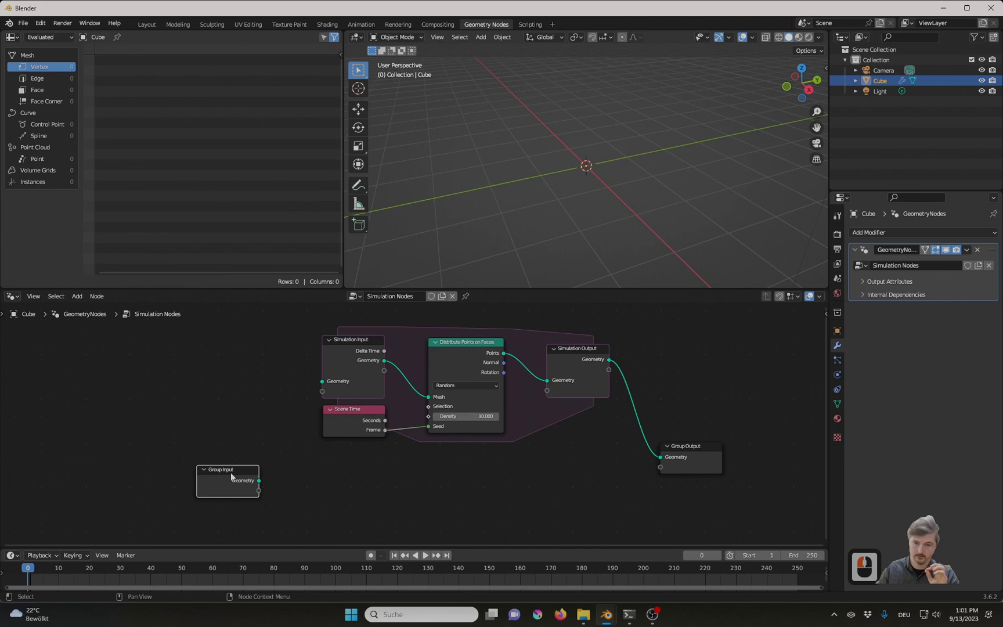
scroll(230, 472, "up", 1)
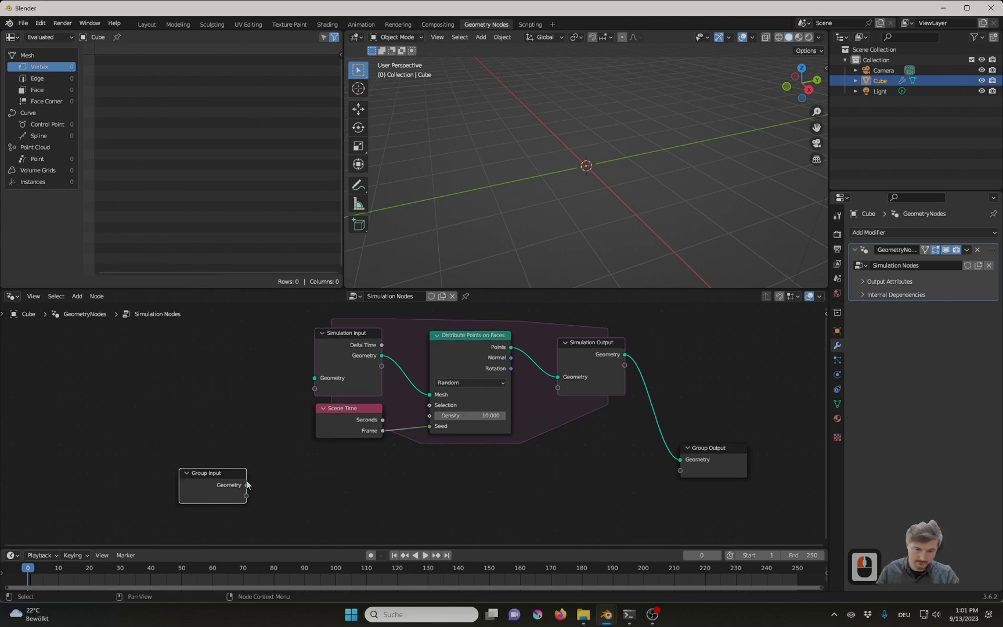
left_click_drag(246, 485, 320, 375)
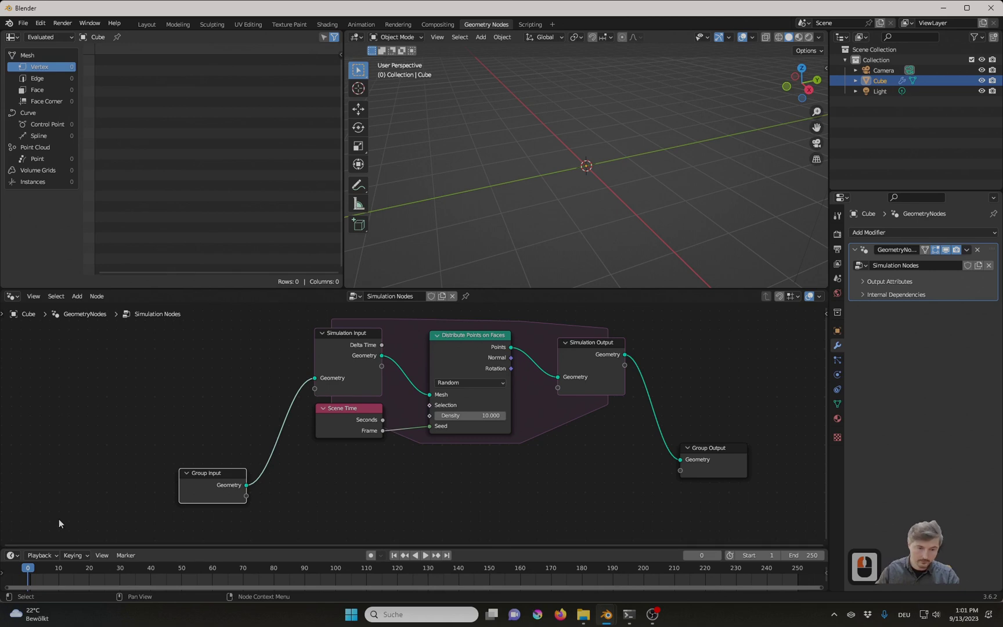
key("Right")
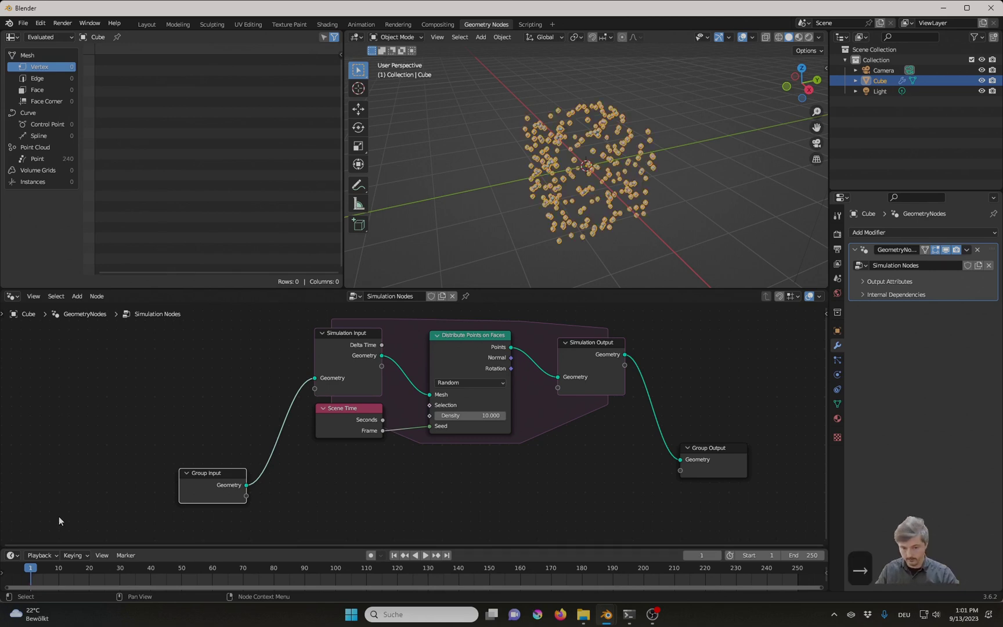
scroll(185, 501, "down", 1)
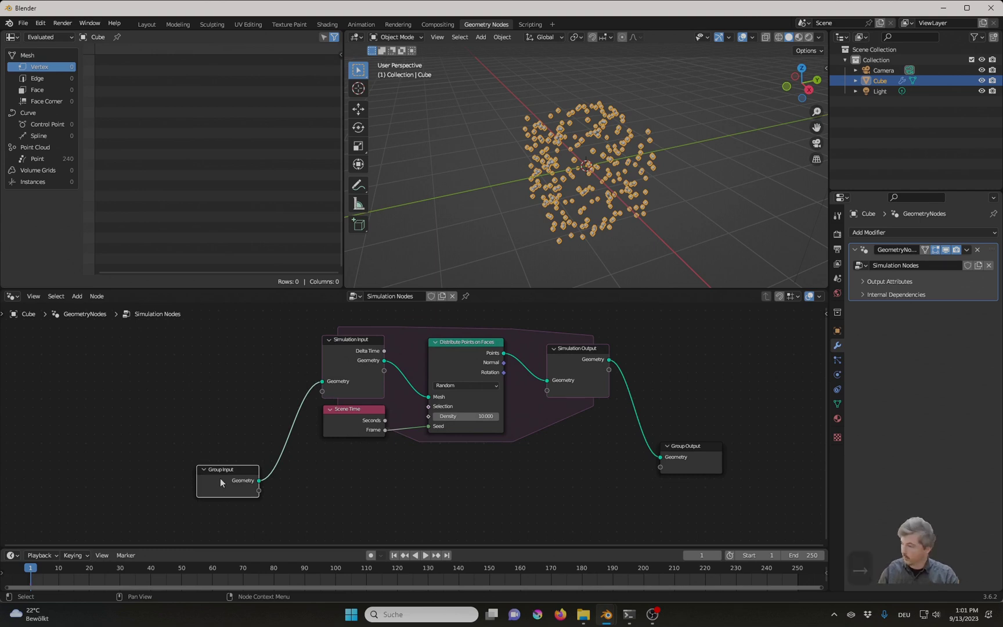
Select the Simulation Input, Distribute Points and Simulation Output nodes, and nudge Group Output right
left_click(346, 361)
scroll(360, 363, "up", 1)
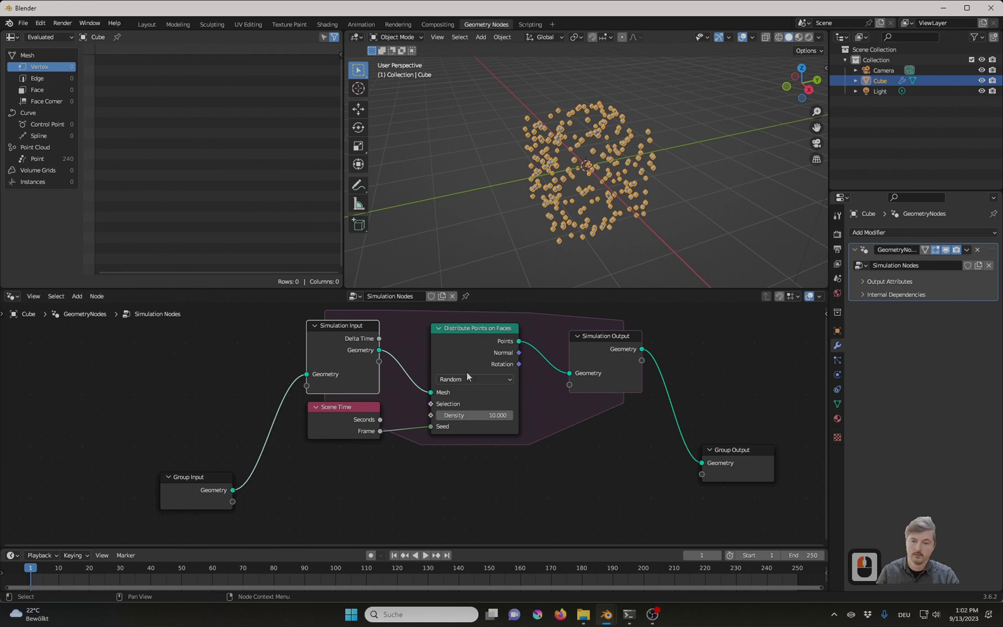
left_click(466, 335)
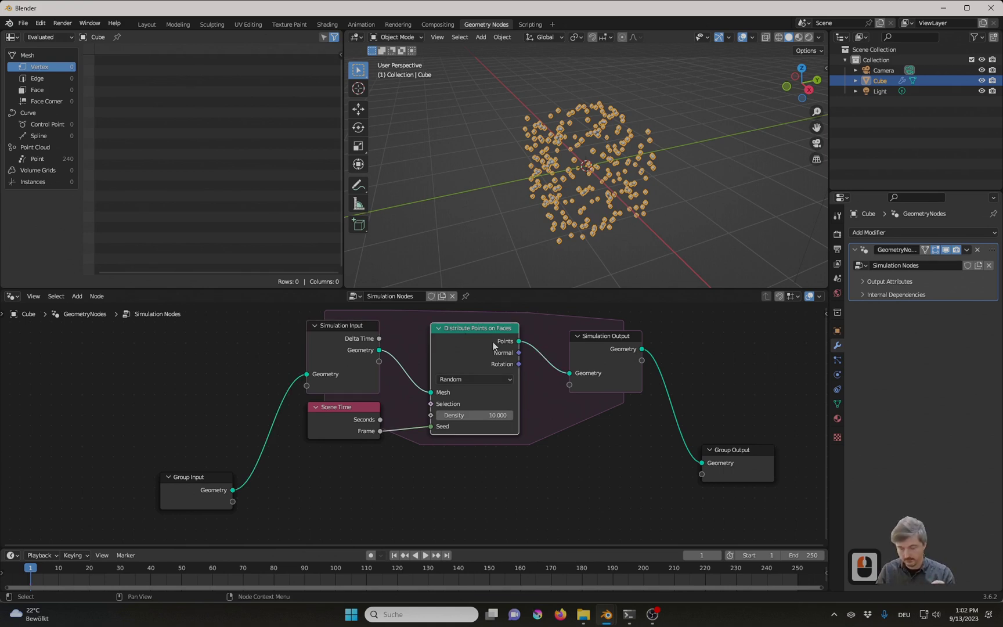
left_click(606, 358)
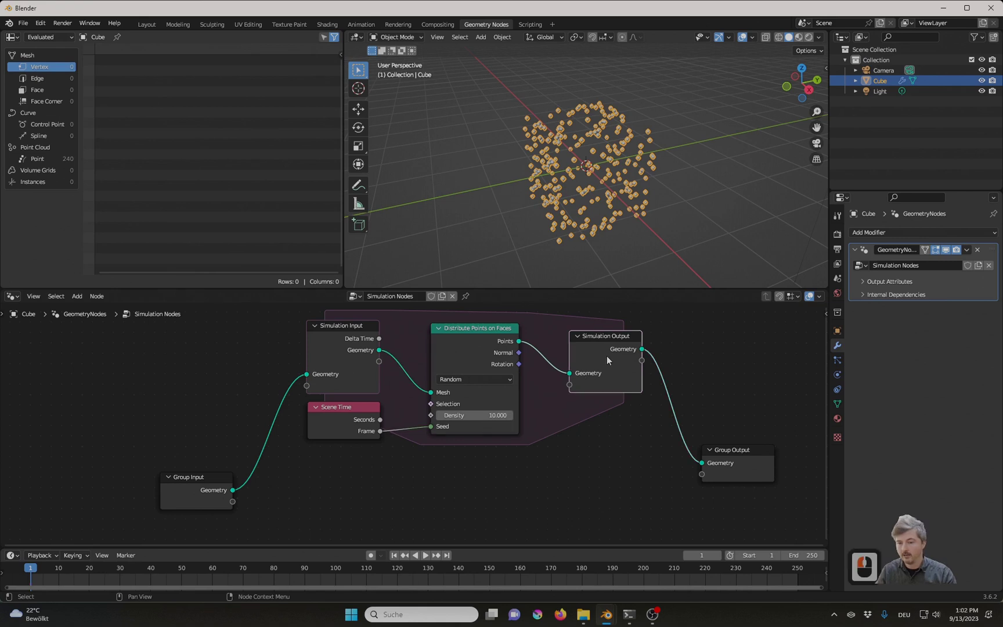
scroll(607, 356, "down", 2)
left_click_drag(667, 478, 690, 477)
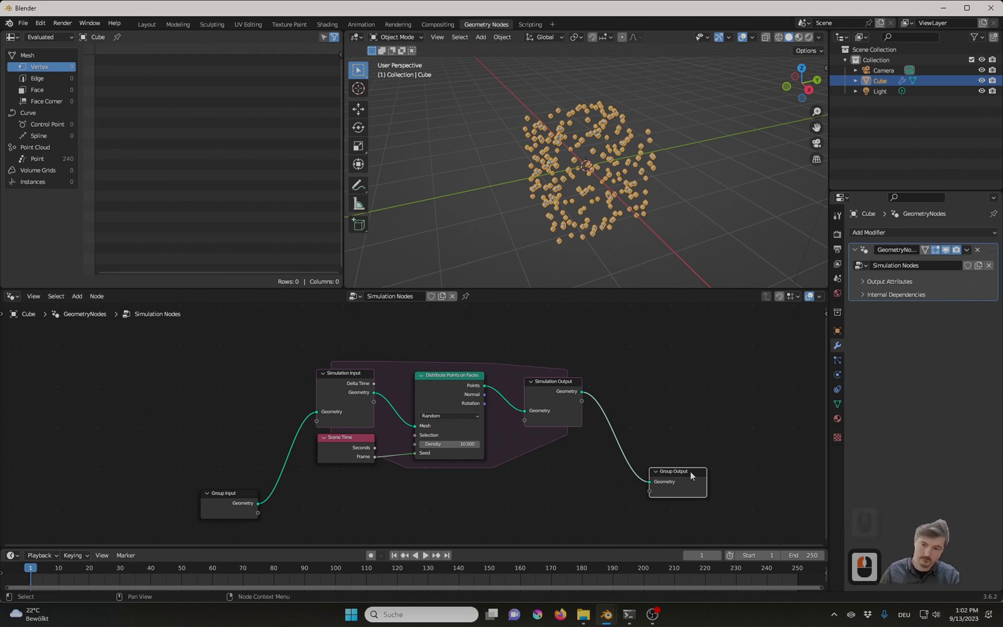
Annotate a loop arrow from Simulation Output to Simulation Input, step to frame 2, widen the zone
mouse_move(589, 387)
left_mouse_down()
mouse_move(614, 386)
mouse_move(599, 312)
mouse_move(392, 312)
mouse_move(218, 333)
mouse_move(269, 414)
mouse_move(303, 410)
mouse_move(290, 418)
left_mouse_up()
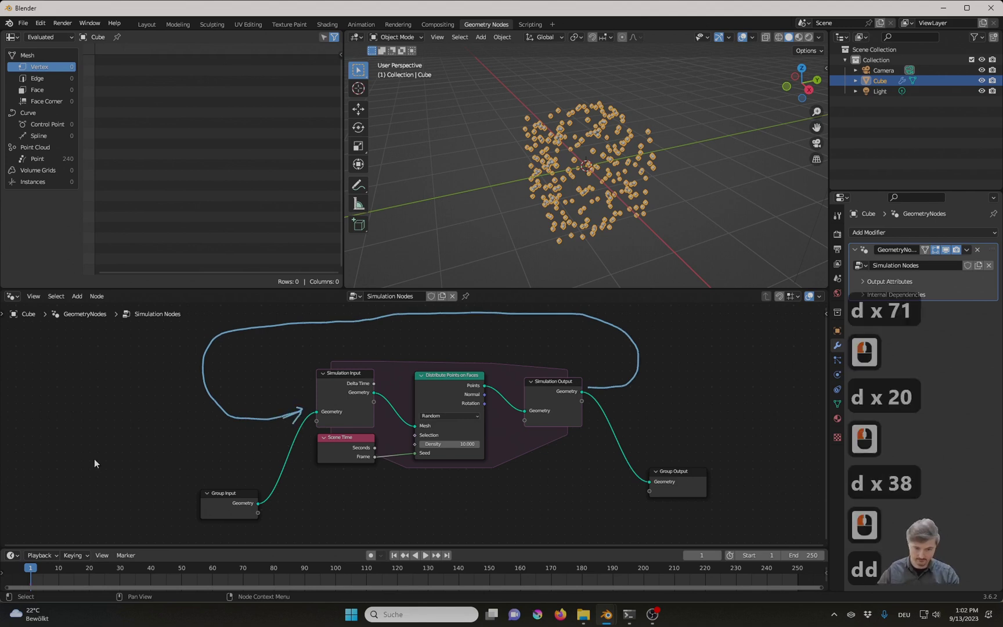
key("Right")
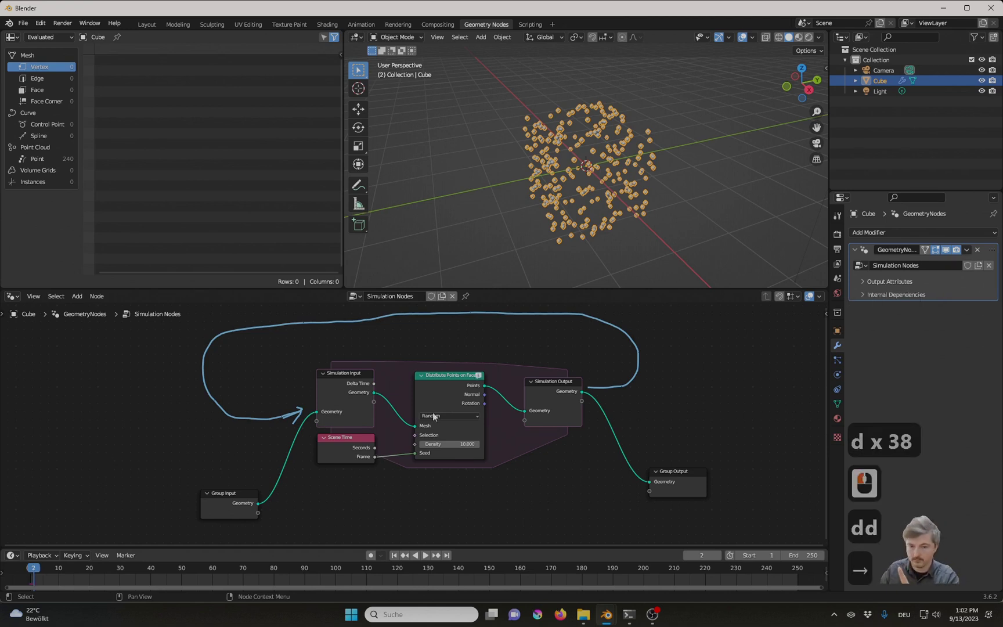
mouse_move(479, 377)
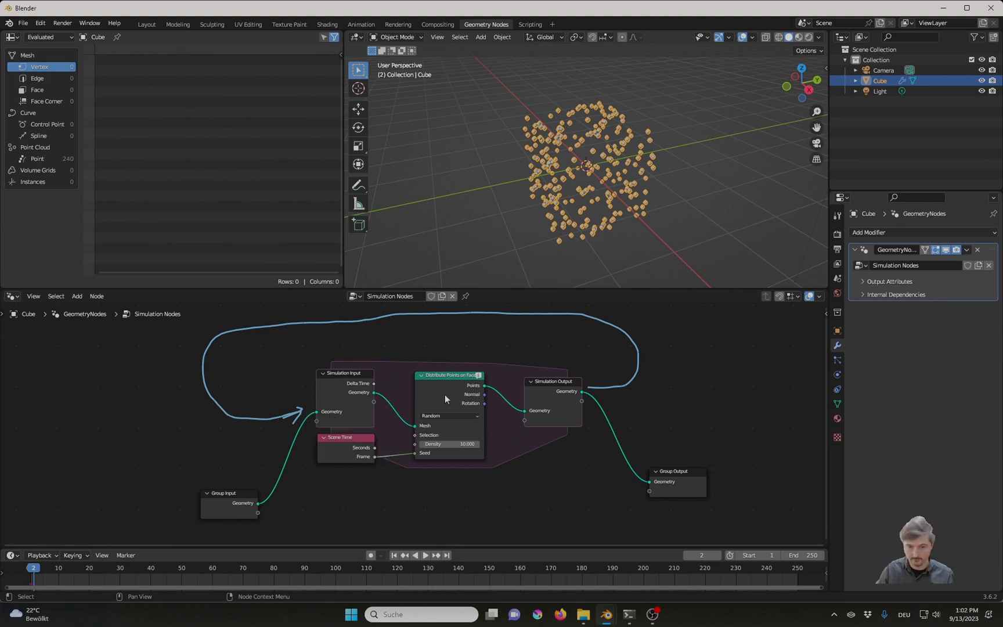
left_click_drag(563, 381, 602, 385)
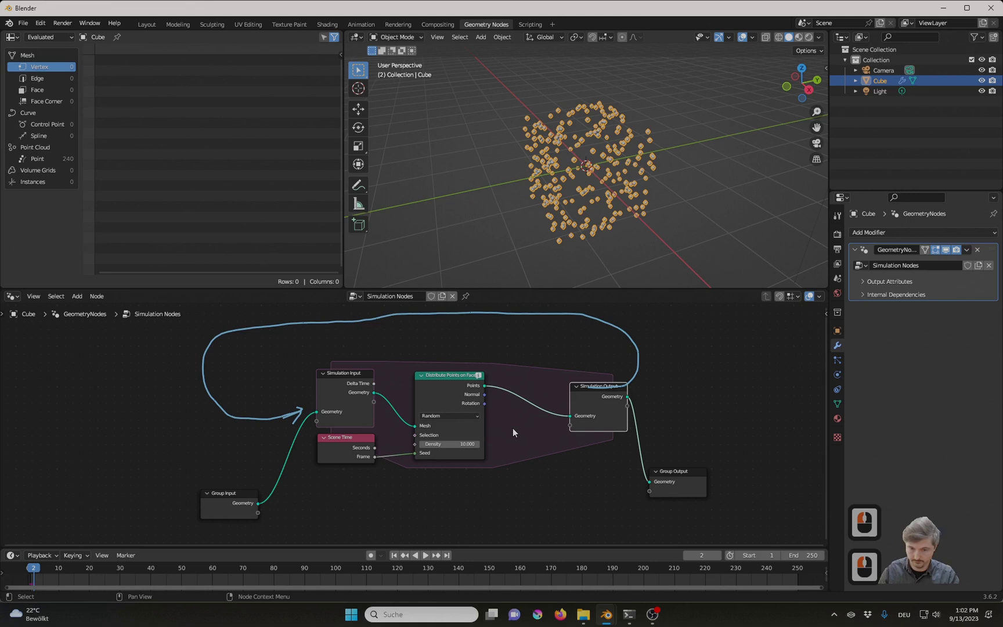
Insert a Join Geometry node before Simulation Output and link Simulation Input's Geometry into it
key("shift+a")
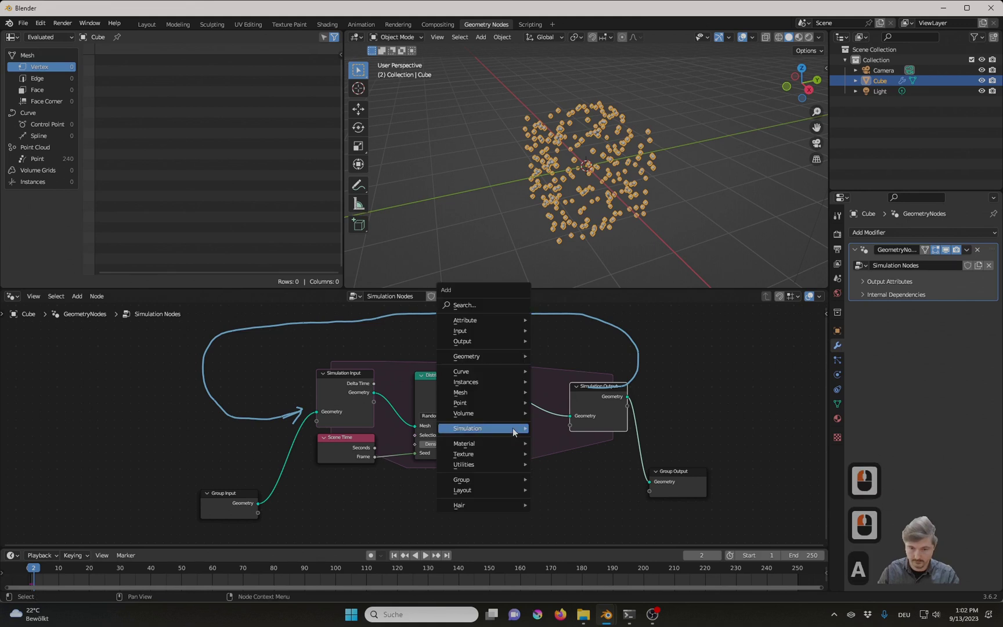
left_click(500, 305)
type("join")
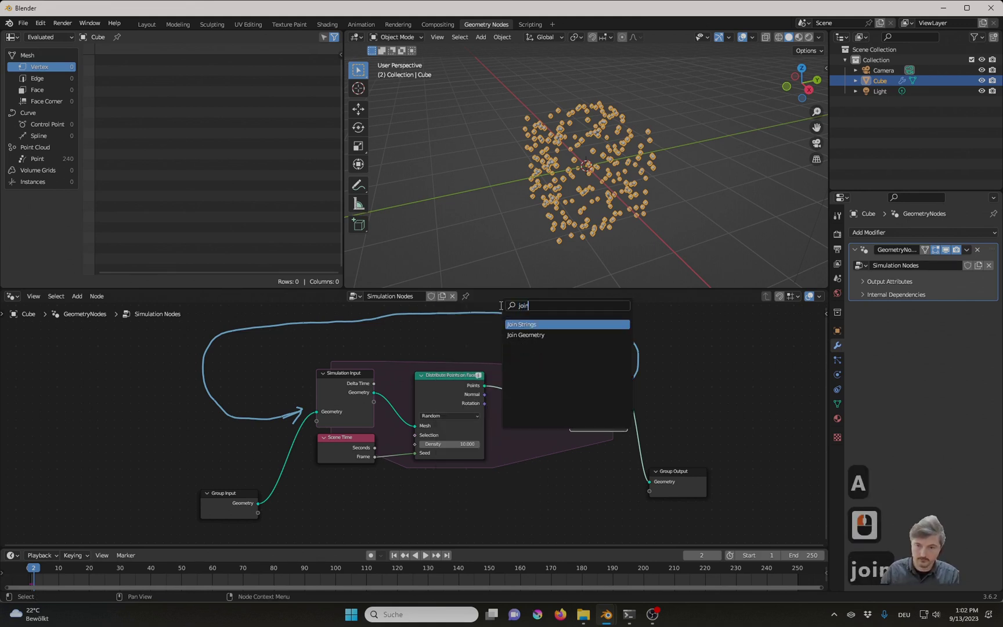
left_click(527, 335)
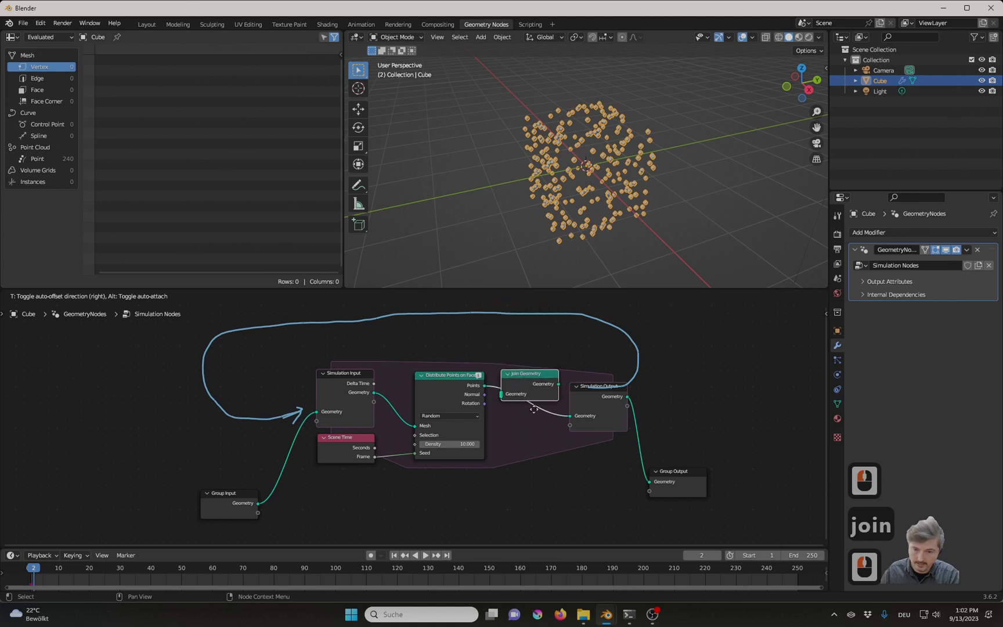
left_click(549, 425)
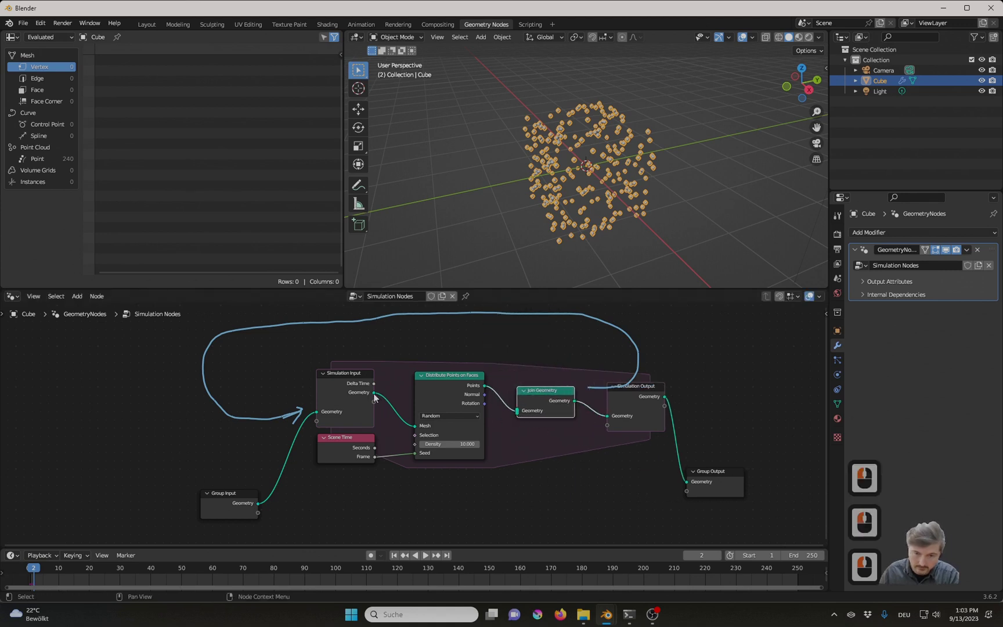
left_click_drag(374, 392, 514, 416)
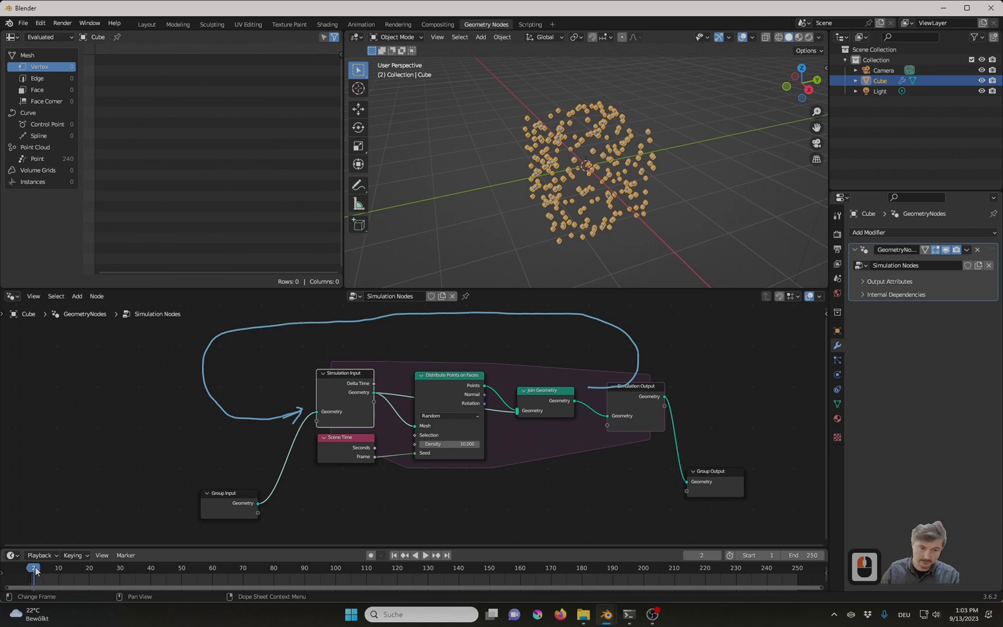
Replay the simulation from frame 1 to frame 93, then select the Distribute Points on Faces node
left_click_drag(35, 570, 30, 571)
left_click(425, 555)
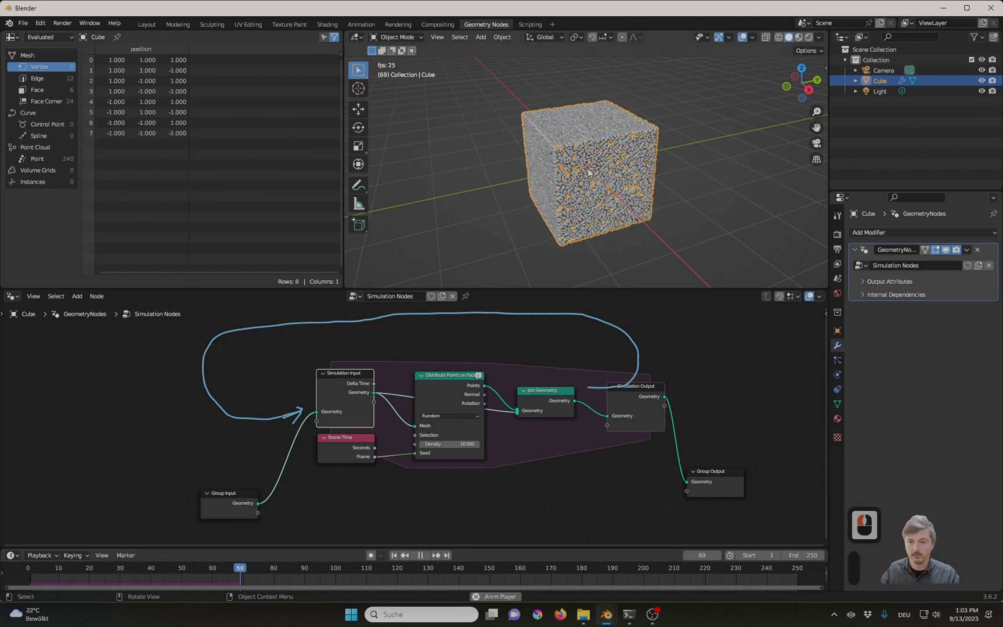
key("space")
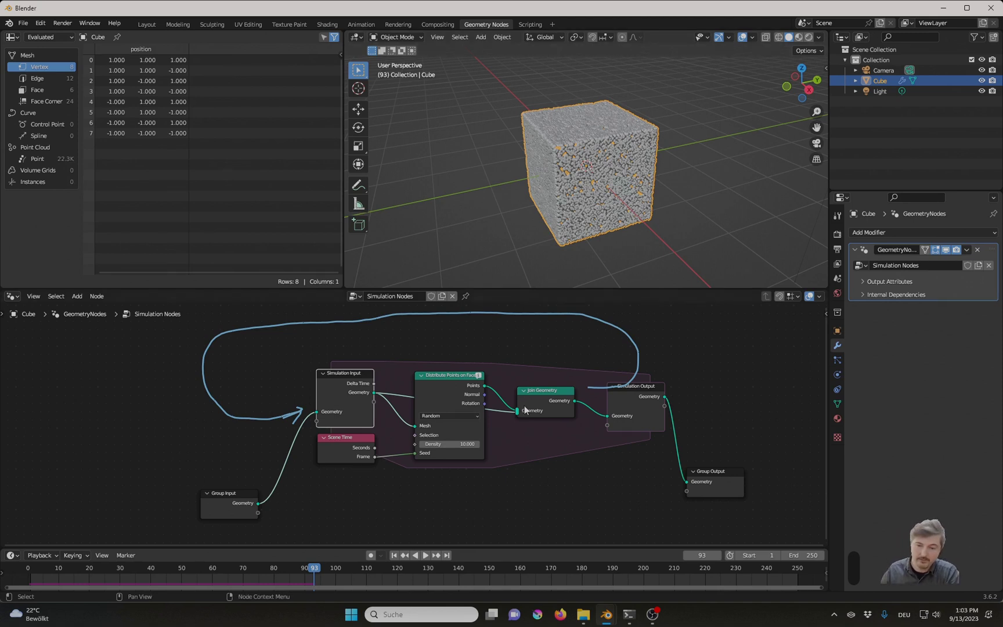
left_click(439, 378)
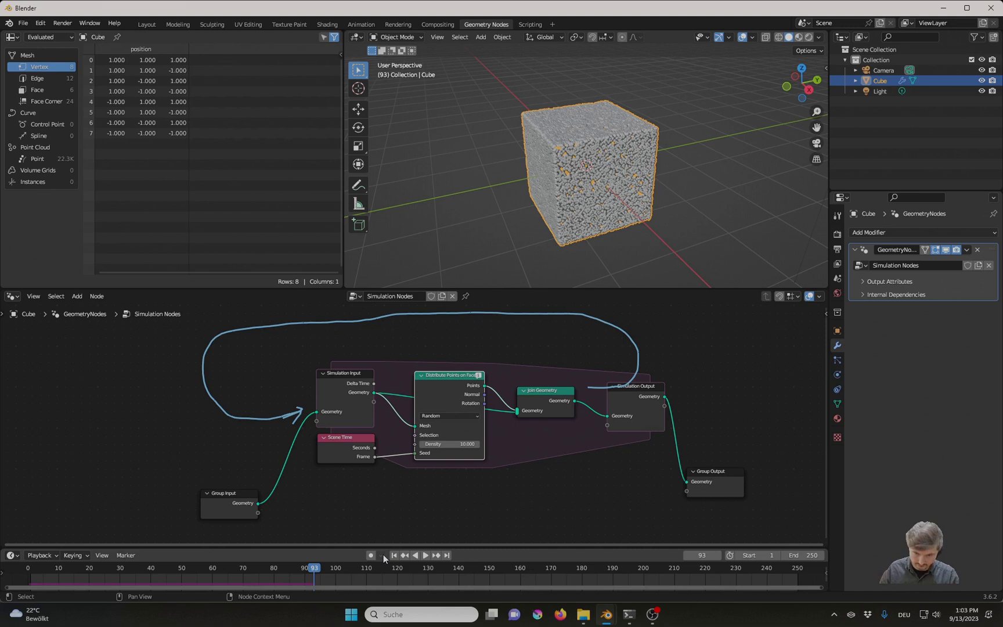
scroll(487, 448, "down", 3)
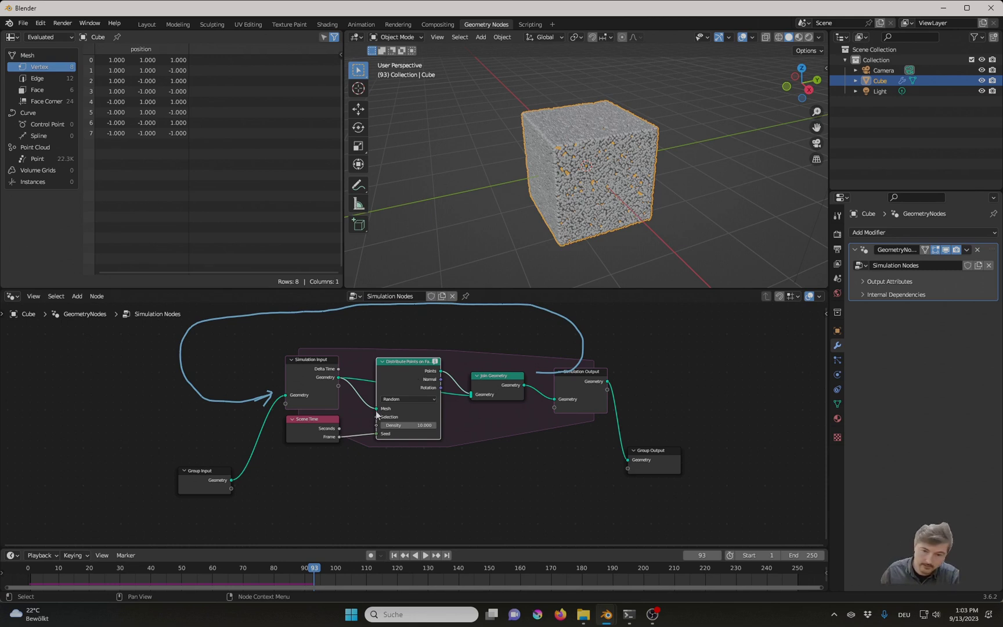
Move Distribute Points on Faces below the simulation zone and feed it Group Input's geometry
left_click_drag(376, 409, 367, 400)
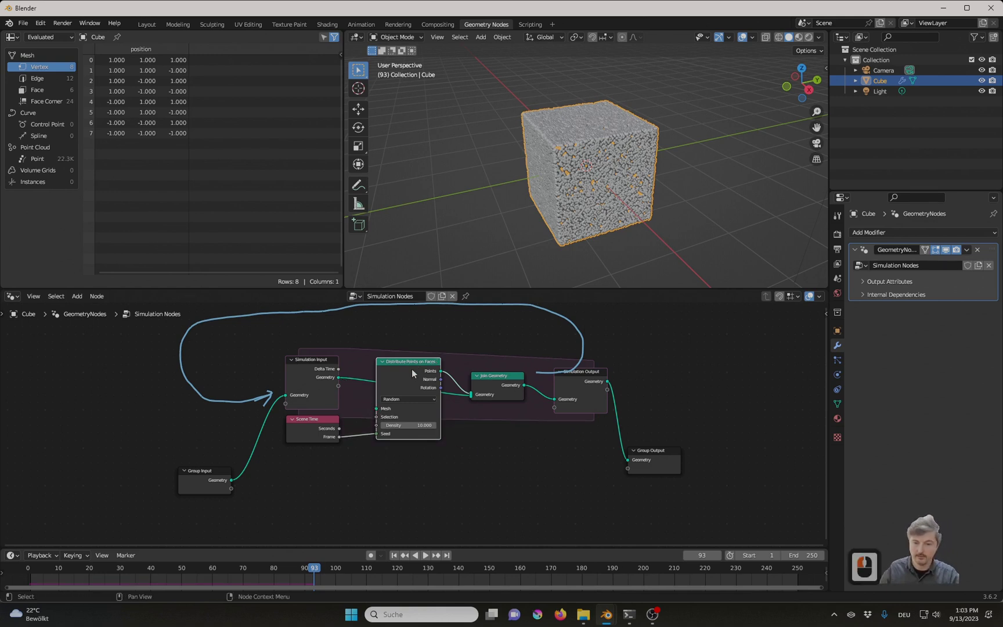
left_click_drag(412, 372, 414, 442)
middle_click_drag(423, 434, 423, 375)
scroll(272, 365, "up", 1)
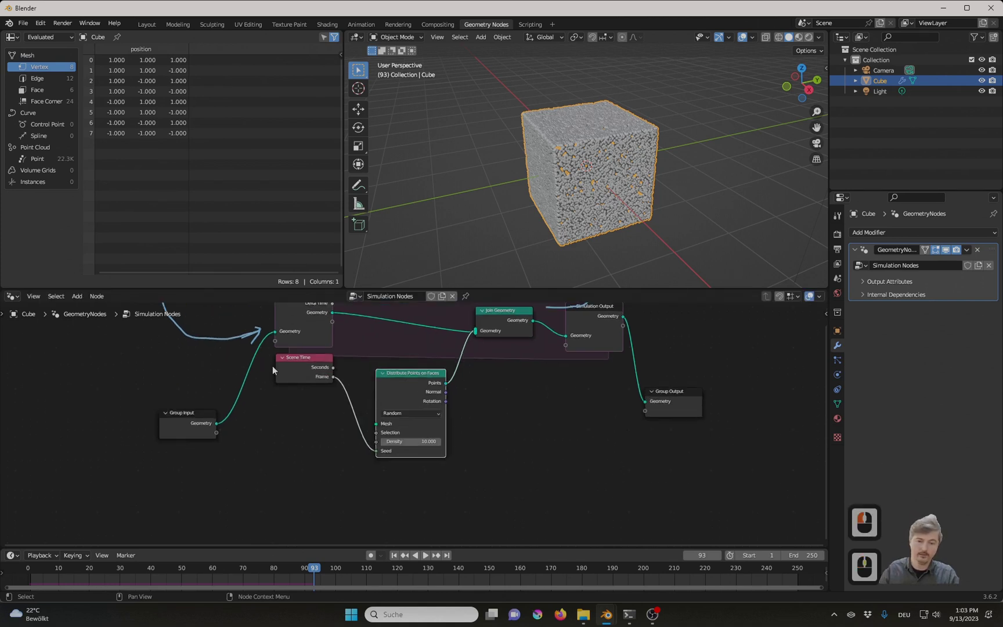
left_click_drag(319, 369, 322, 447)
left_click_drag(215, 425, 375, 423)
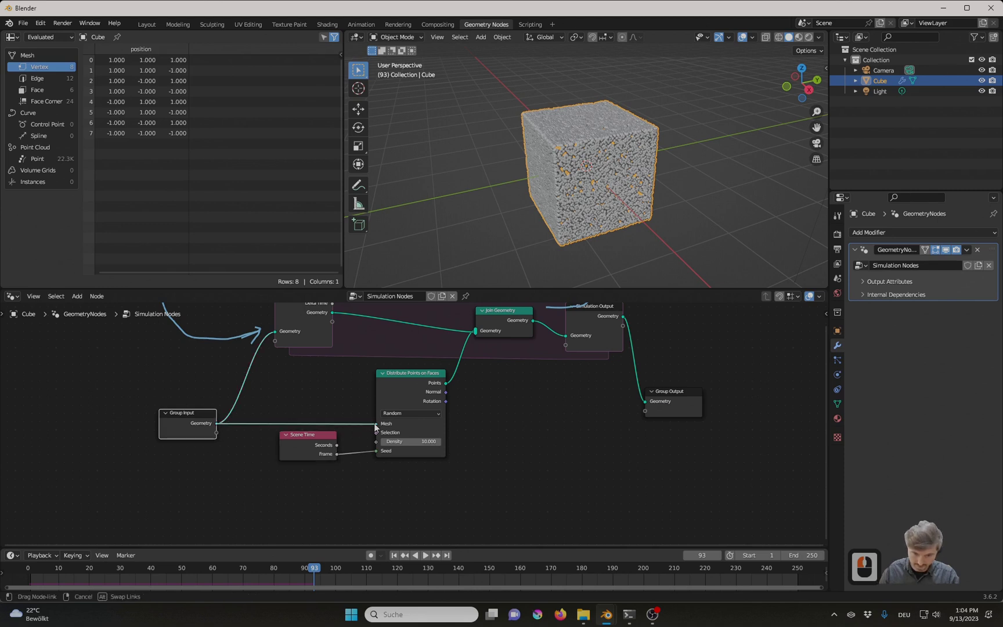
scroll(539, 441, "down", 1)
middle_click_drag(539, 437, 460, 447)
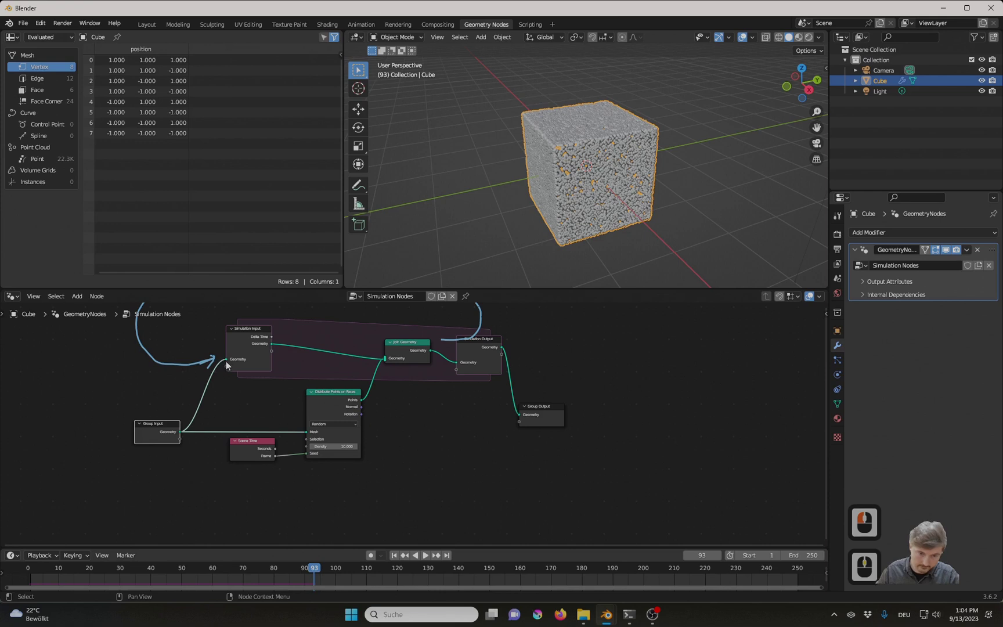
Unlink the cube from Simulation Input and join Group Input geometry via a duplicated Join Geometry
left_click_drag(226, 362, 219, 373)
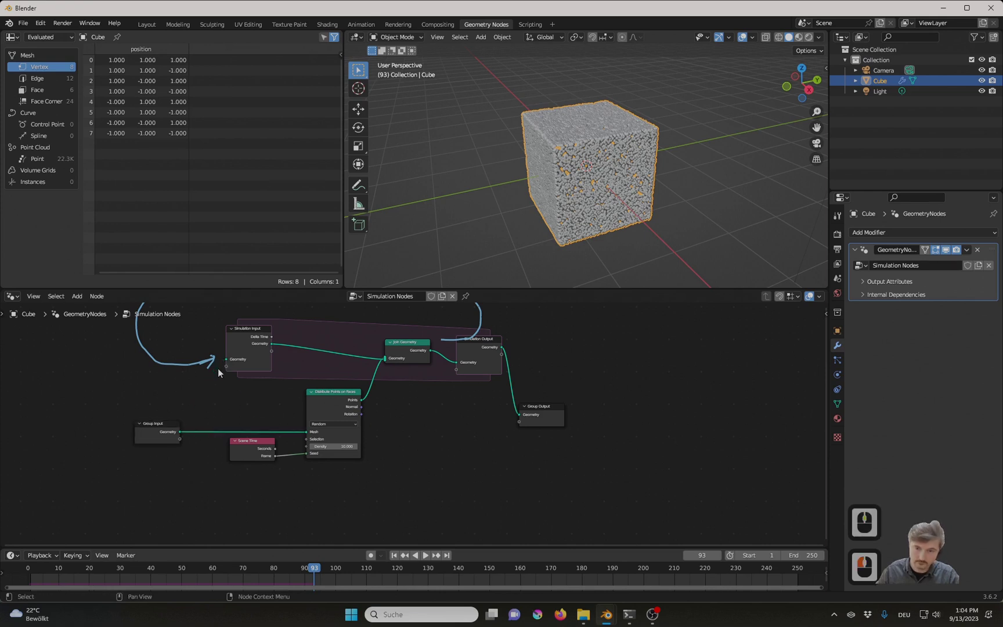
left_click_drag(548, 407, 629, 436)
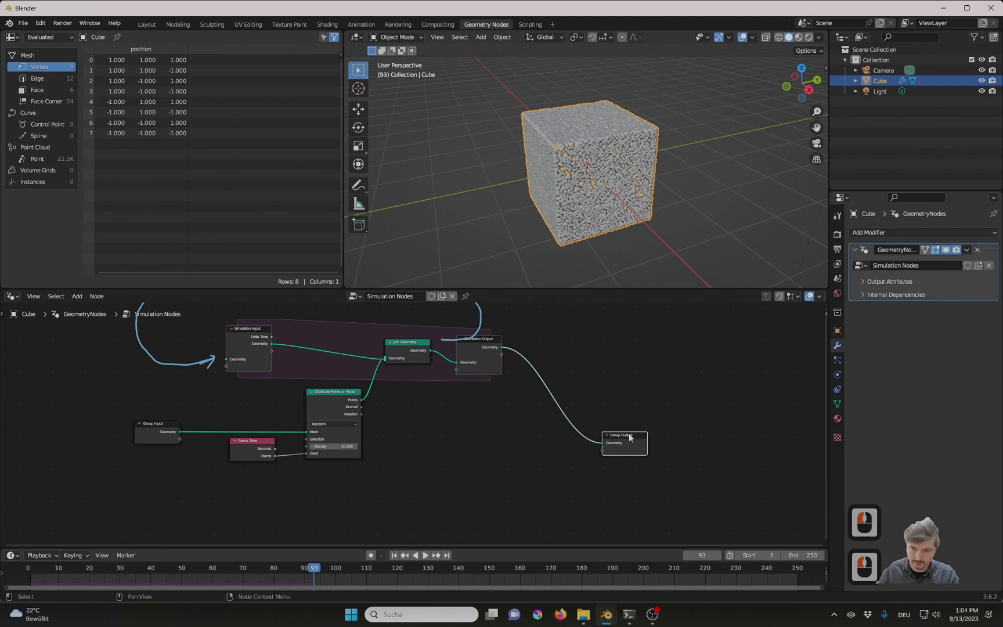
left_click(406, 348)
key("shift+d")
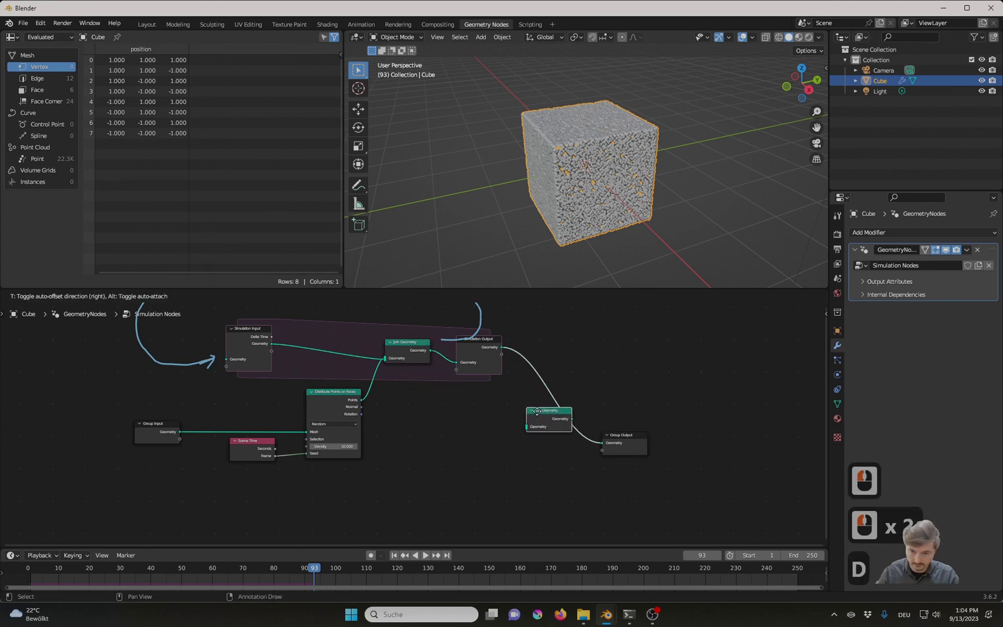
left_click(537, 411)
scroll(452, 438, "up", 1)
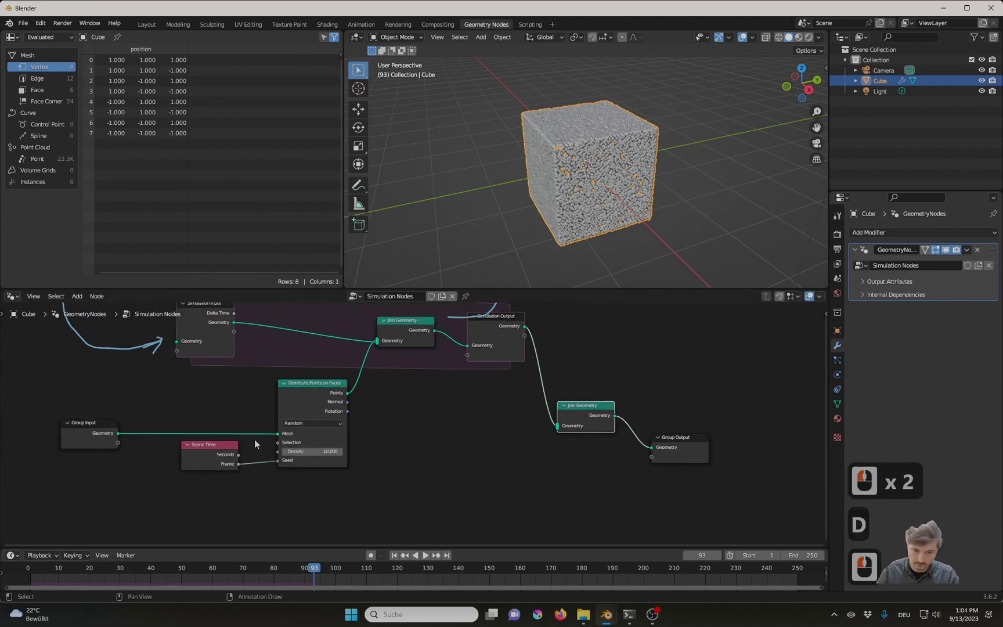
left_click_drag(117, 432, 558, 432)
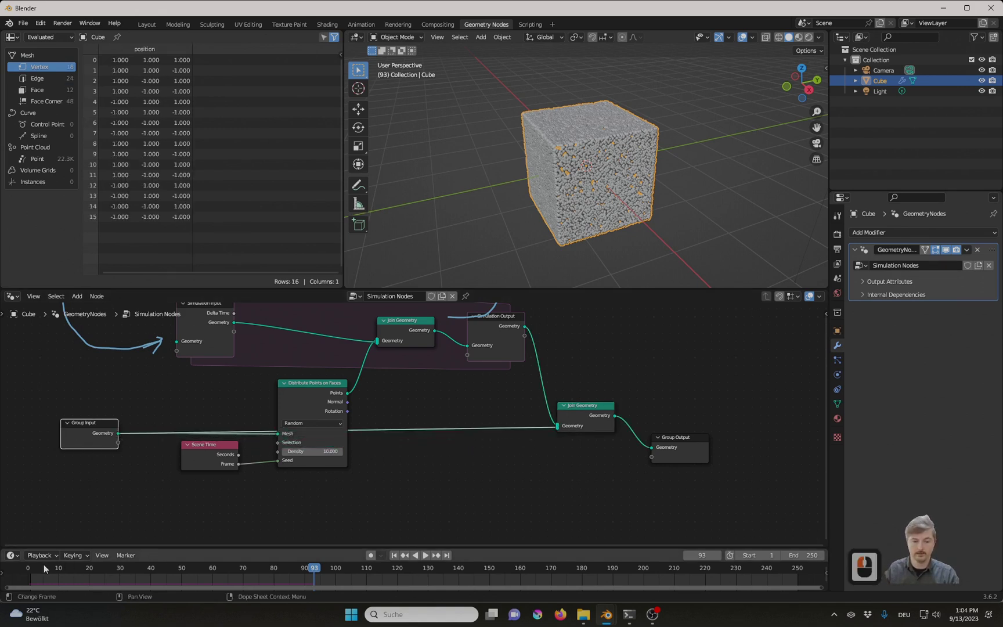
Replay the simulation from frame 0 and stop it at frame 101
left_click(26, 567)
key("space")
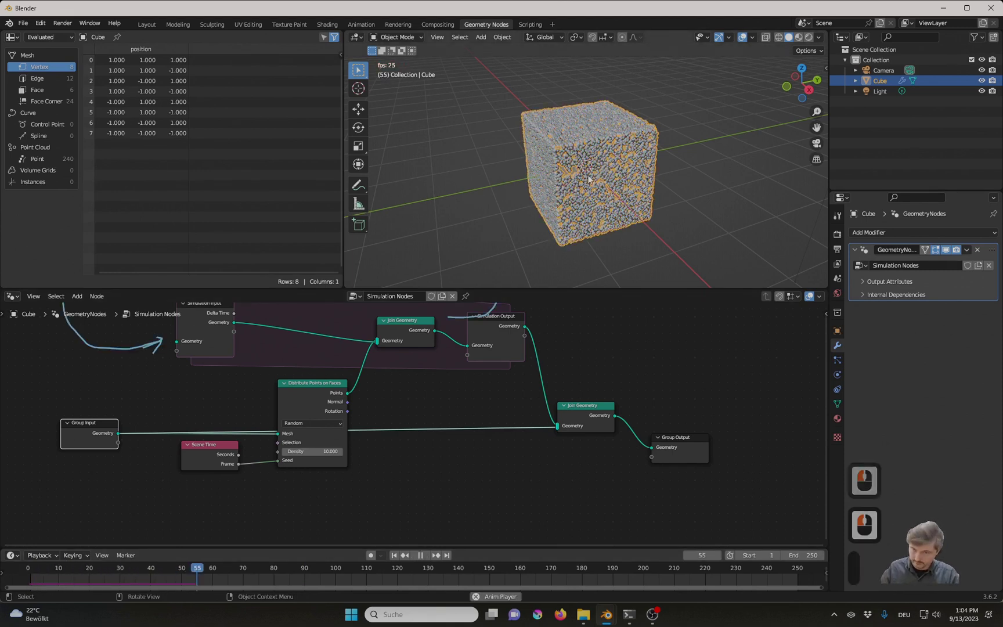
key("space")
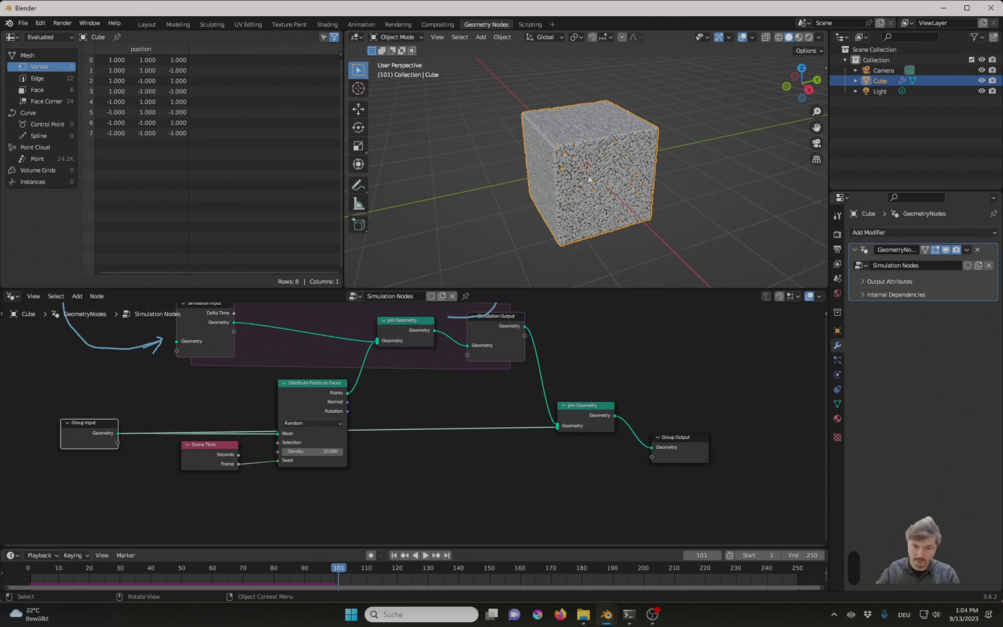
Shift Distribute Points on Faces left, frame the whole tree, and select Simulation Input
left_click_drag(315, 391, 261, 389)
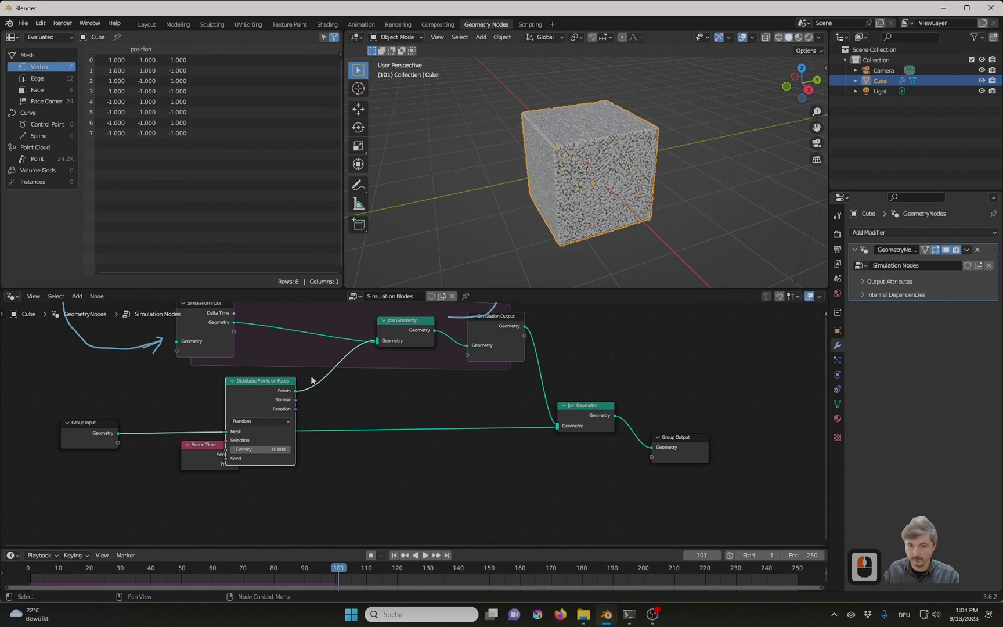
scroll(310, 344, "down", 1)
middle_click_drag(318, 343, 324, 375)
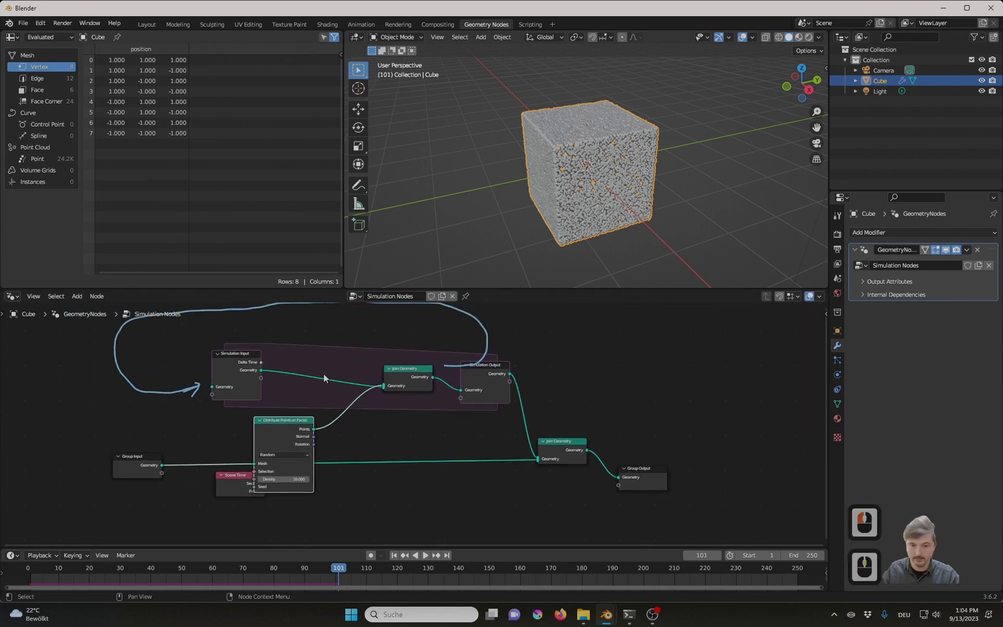
left_click(210, 353)
Reposition Simulation Input to the right, Simulation Output higher, and Scene Time to the left
key("g")
left_click(295, 365)
scroll(294, 364, "up", 2)
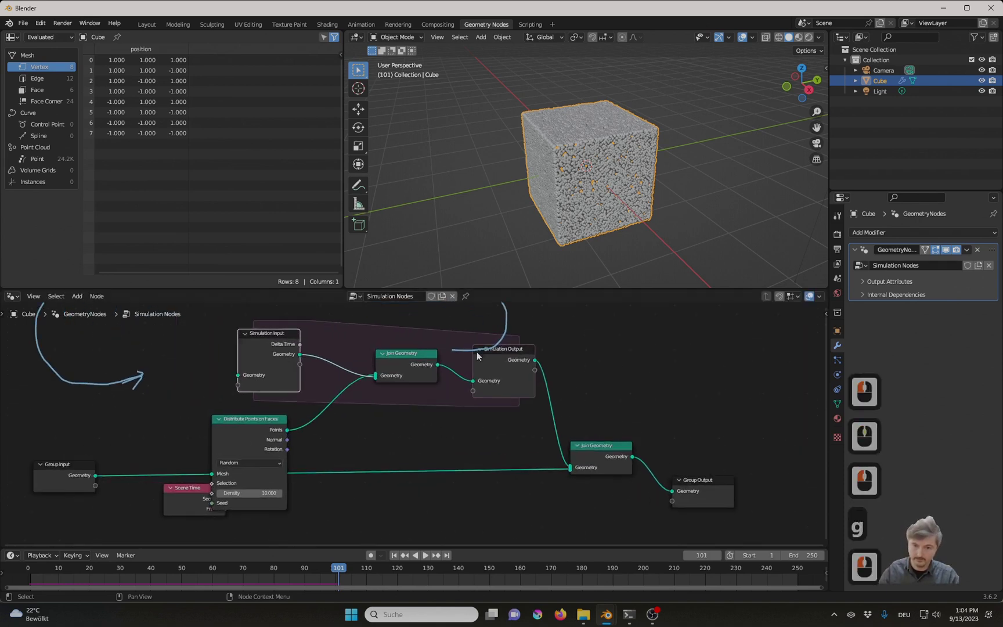
left_click(522, 359)
key("g")
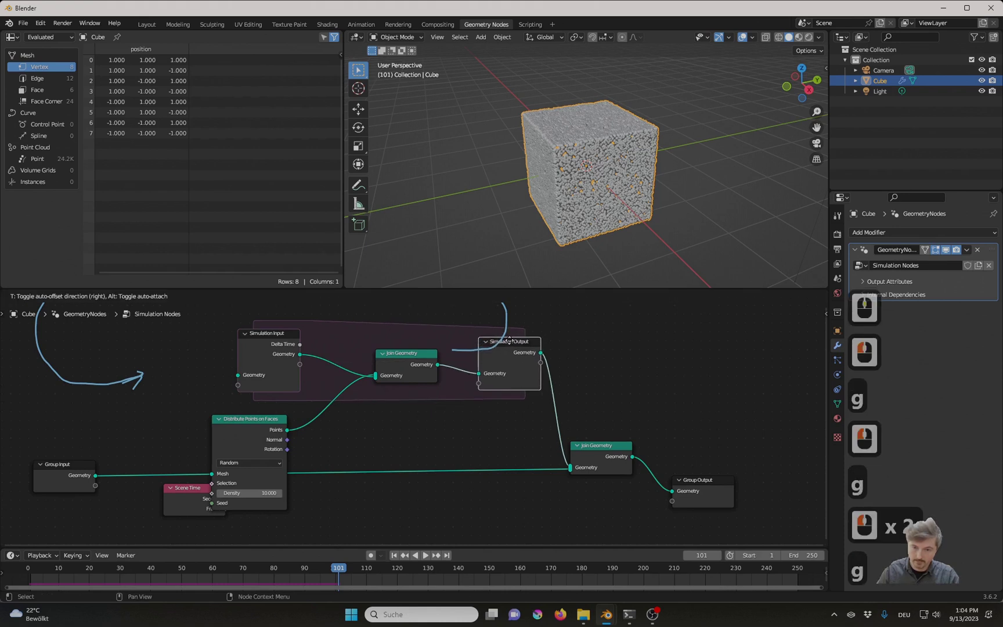
left_click(509, 335)
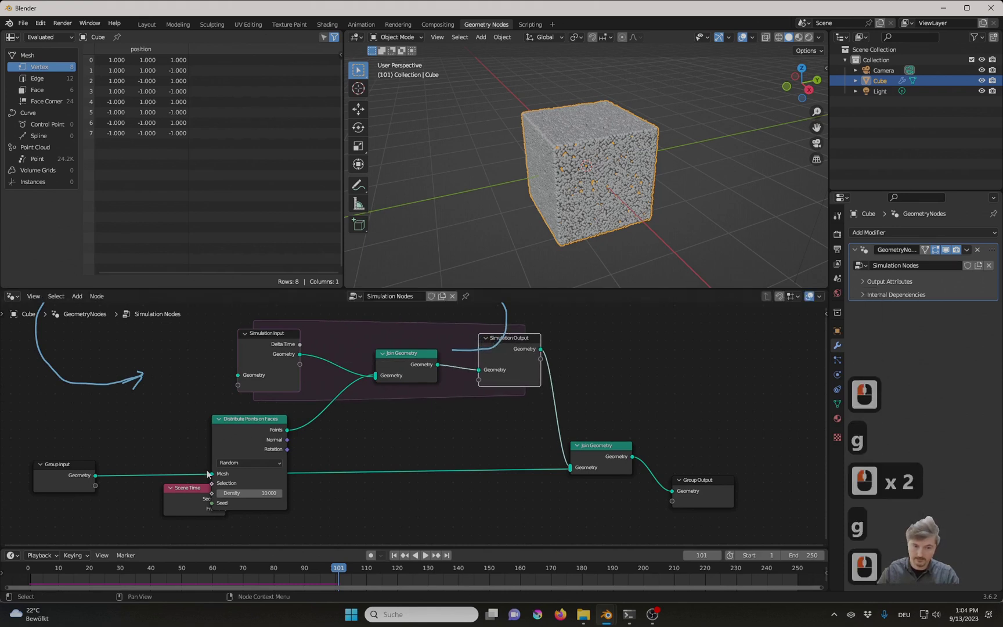
left_click(180, 500)
key("g")
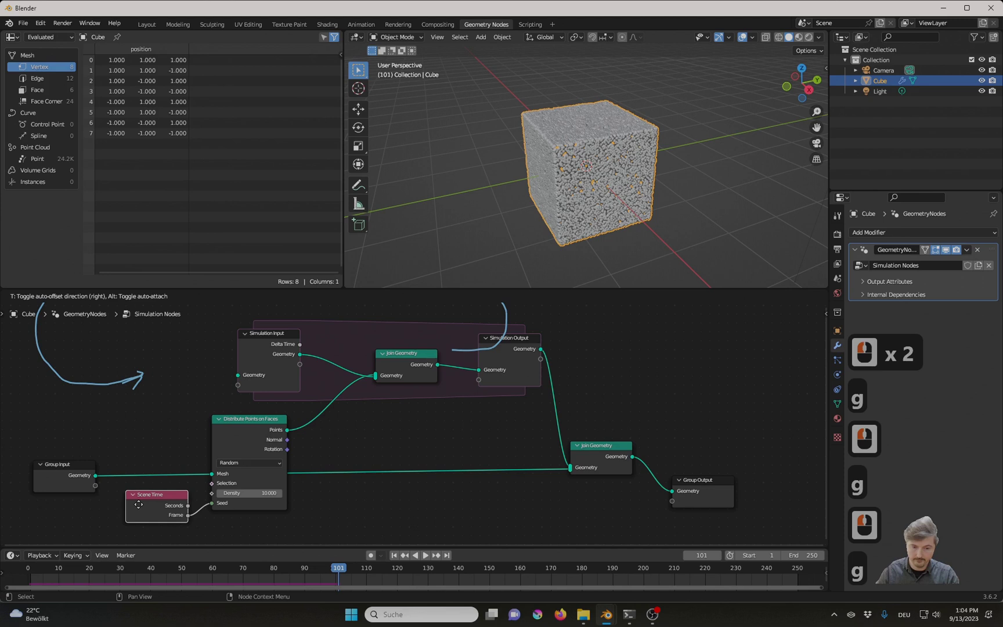
left_click(139, 504)
left_click(397, 392)
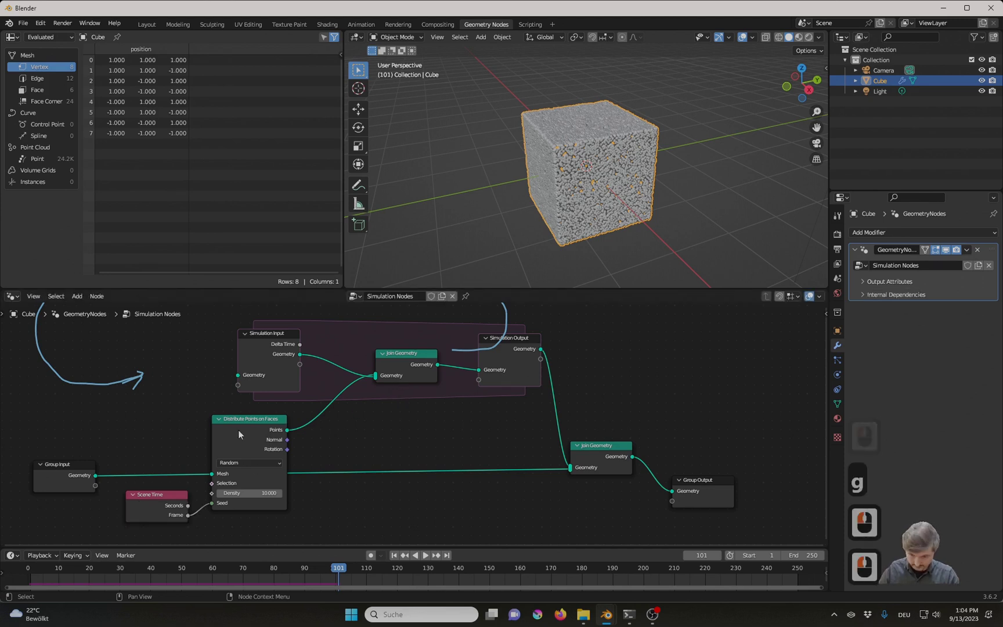
Lower the Distribute Points on Faces node and place Scene Time lower and to the right
left_click_drag(238, 434, 241, 450)
left_click(143, 498)
key("g")
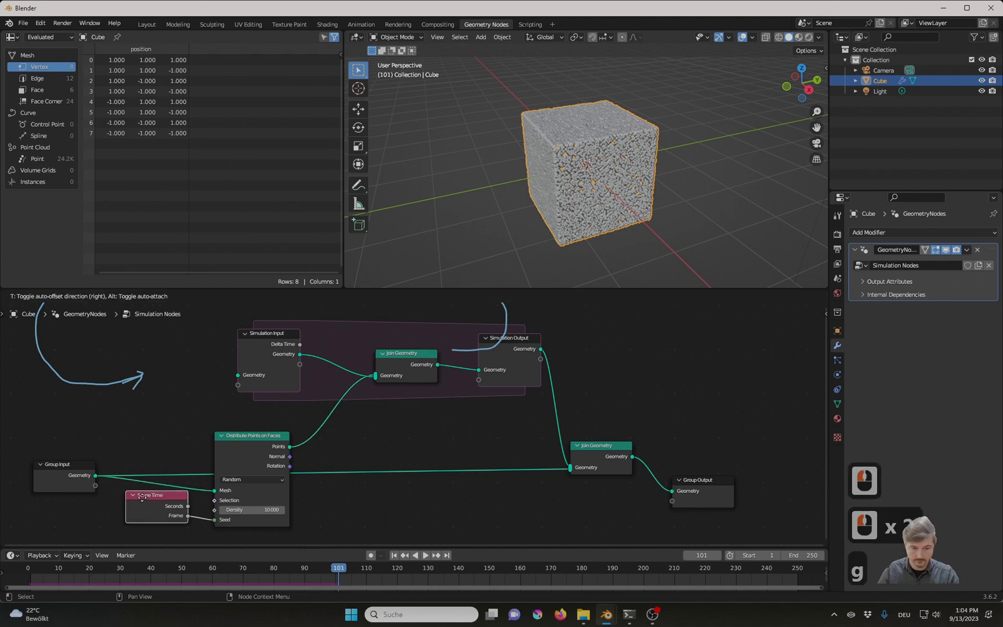
left_click(168, 499)
scroll(491, 406, "down", 3)
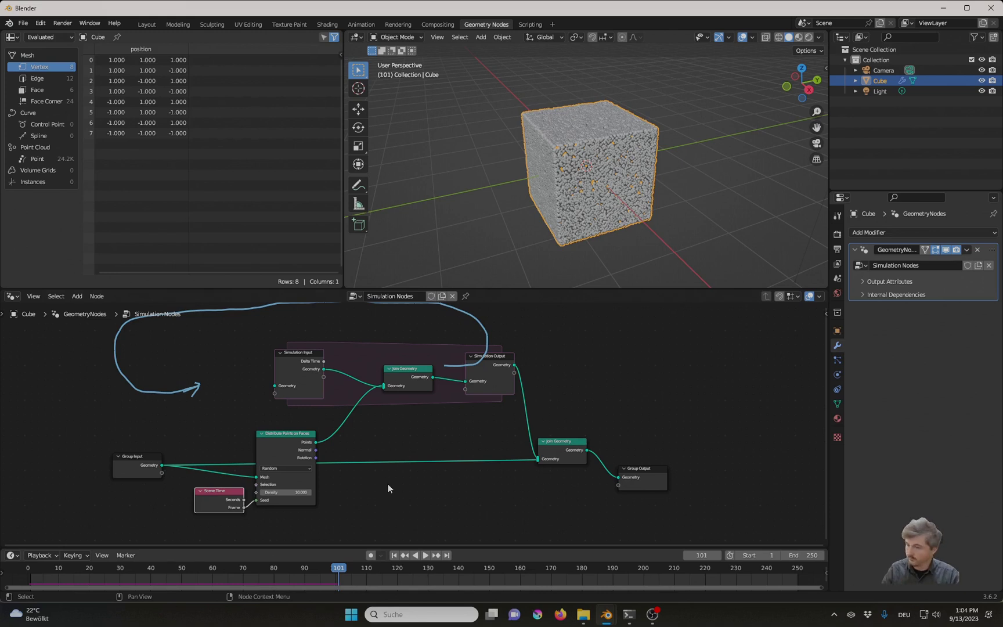
scroll(387, 483, "up", 2)
Widen the zone by shifting Simulation Input/Output right, plus the lower Join Geometry and Group Output
left_click_drag(284, 360, 304, 361)
left_click_drag(509, 347, 549, 346)
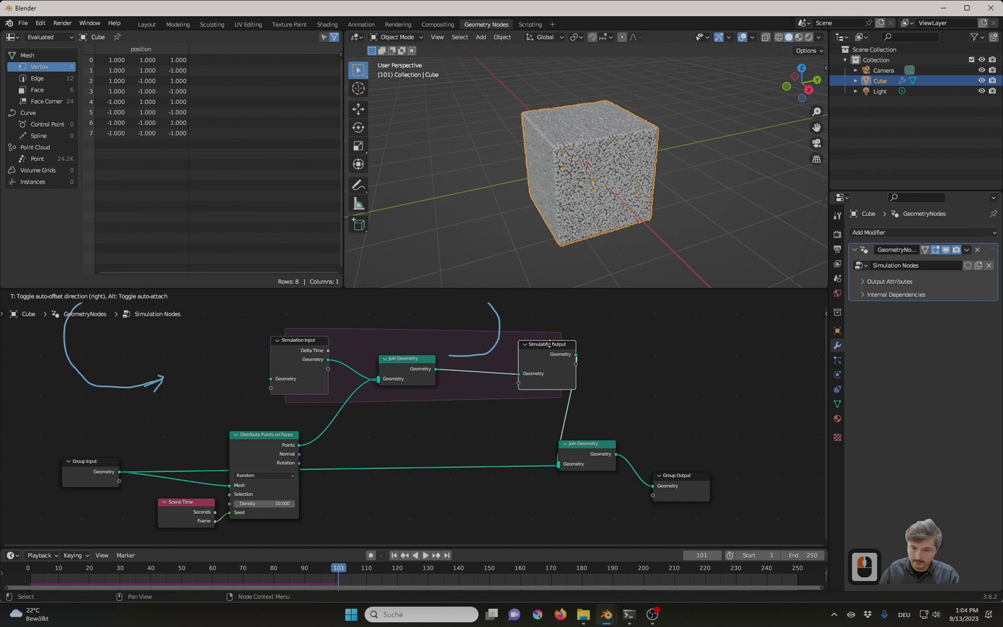
left_click_drag(549, 343, 544, 344)
left_click_drag(607, 441, 636, 449)
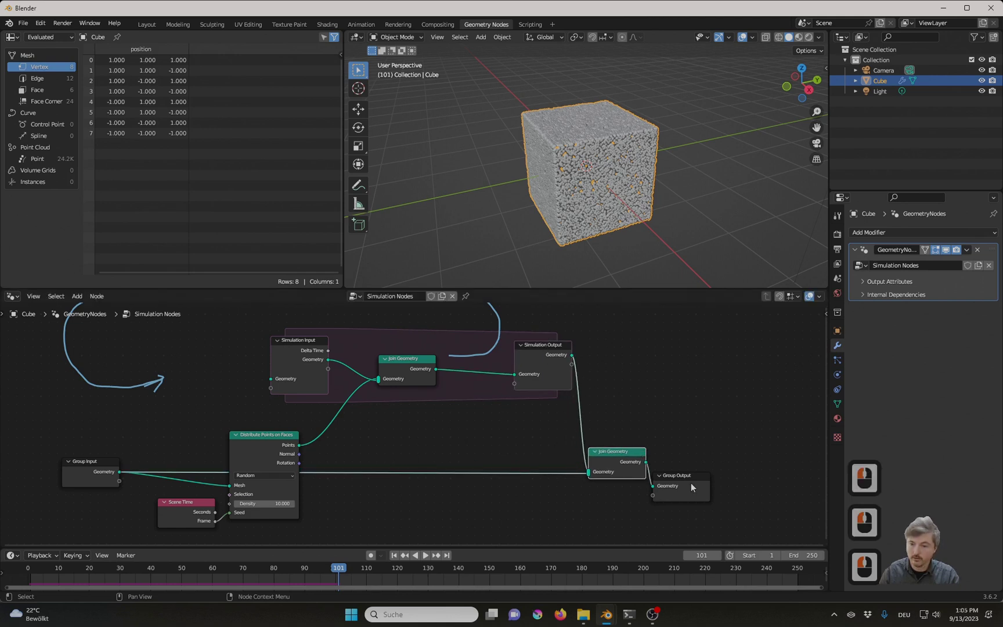
left_click_drag(690, 487, 728, 488)
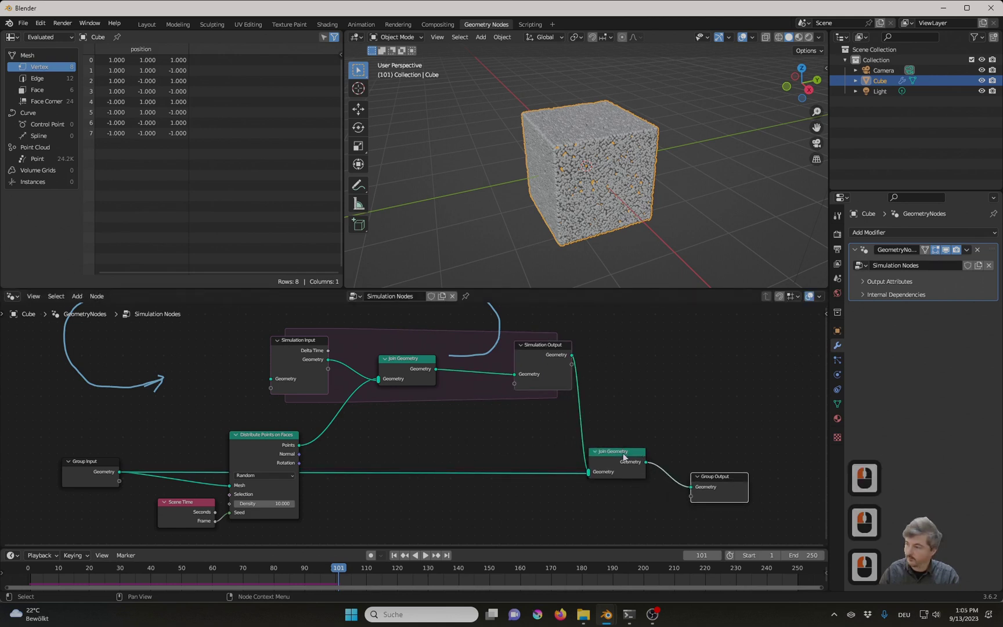
left_click_drag(623, 457, 648, 471)
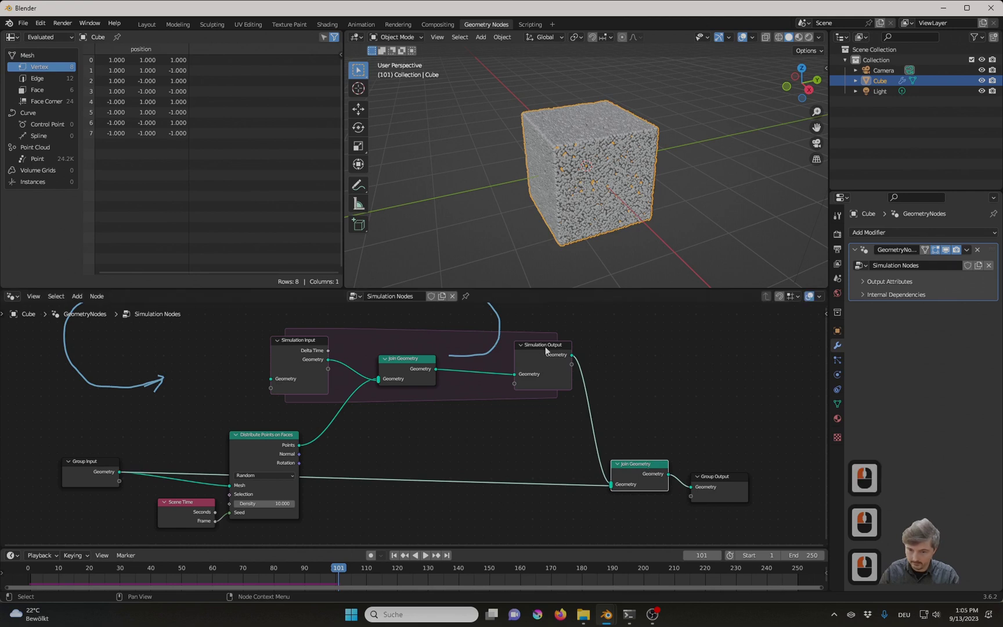
left_click_drag(542, 348, 566, 360)
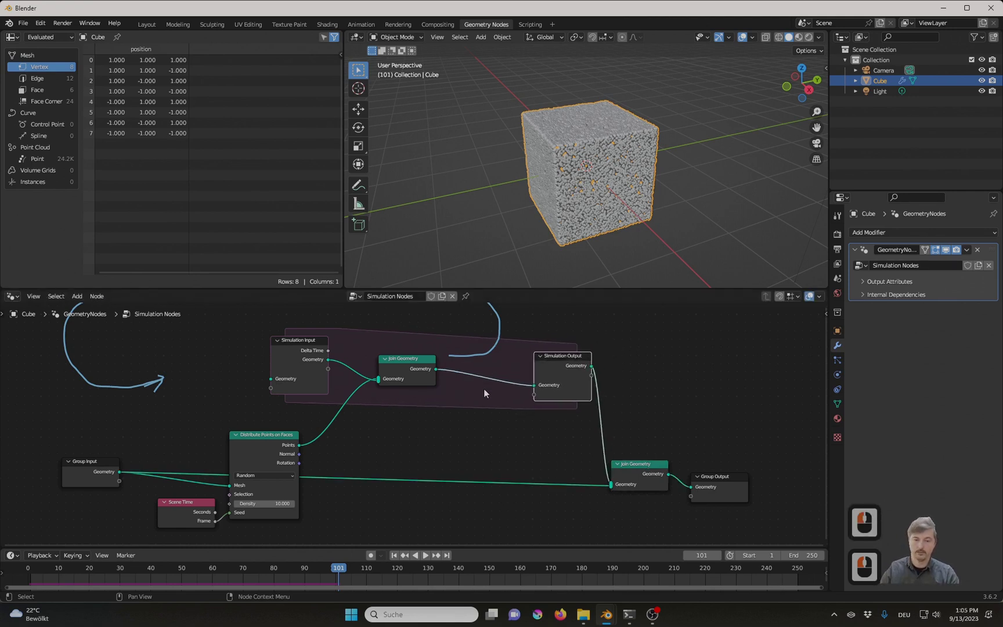
Add a Set Position node just before Simulation Output inside the simulation zone
key("shift+a")
left_click(471, 358)
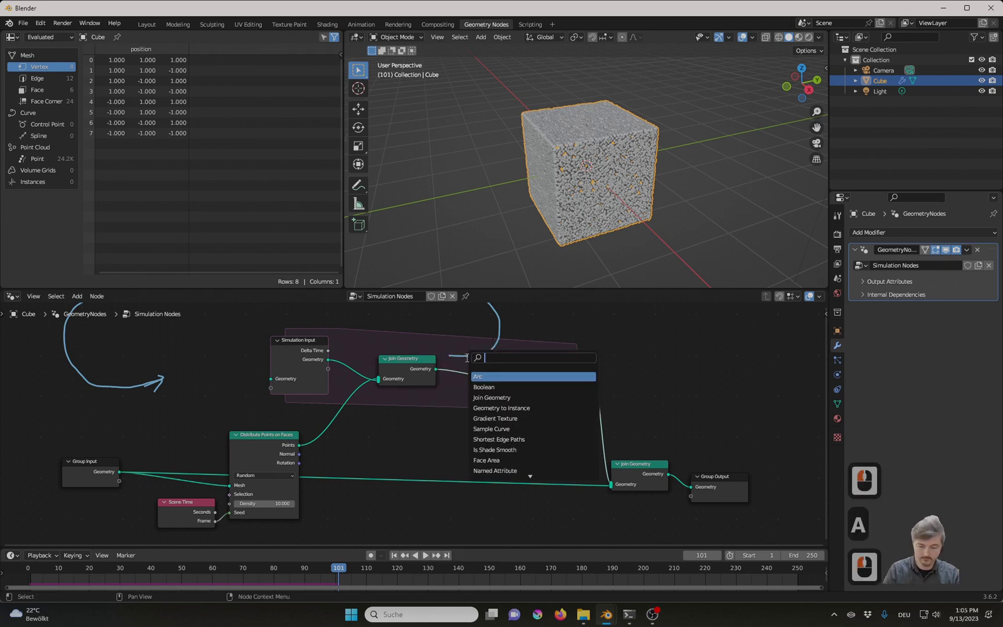
type("set po")
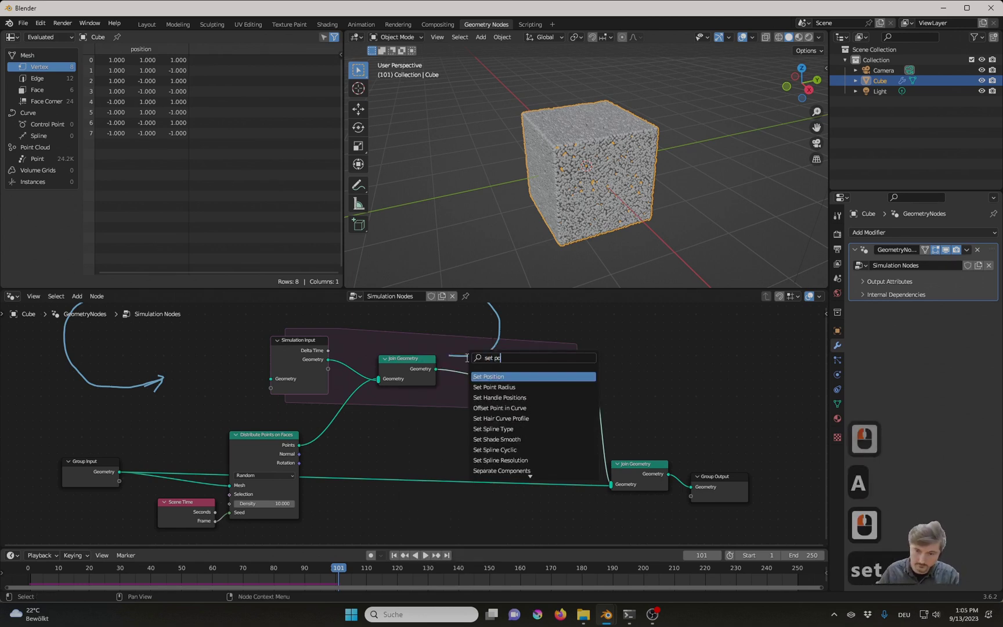
left_click(496, 375)
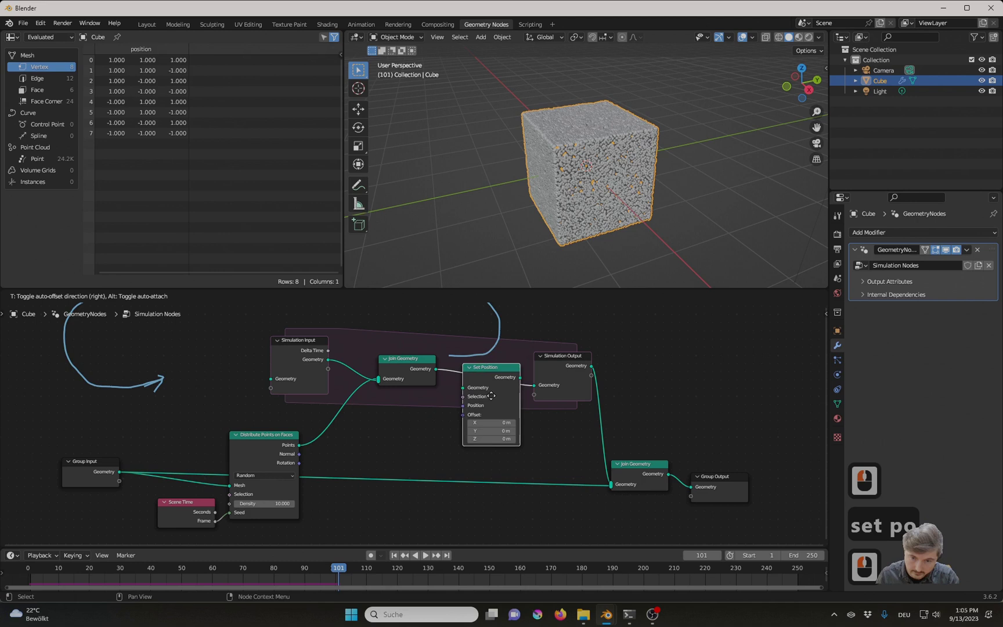
left_click(496, 394)
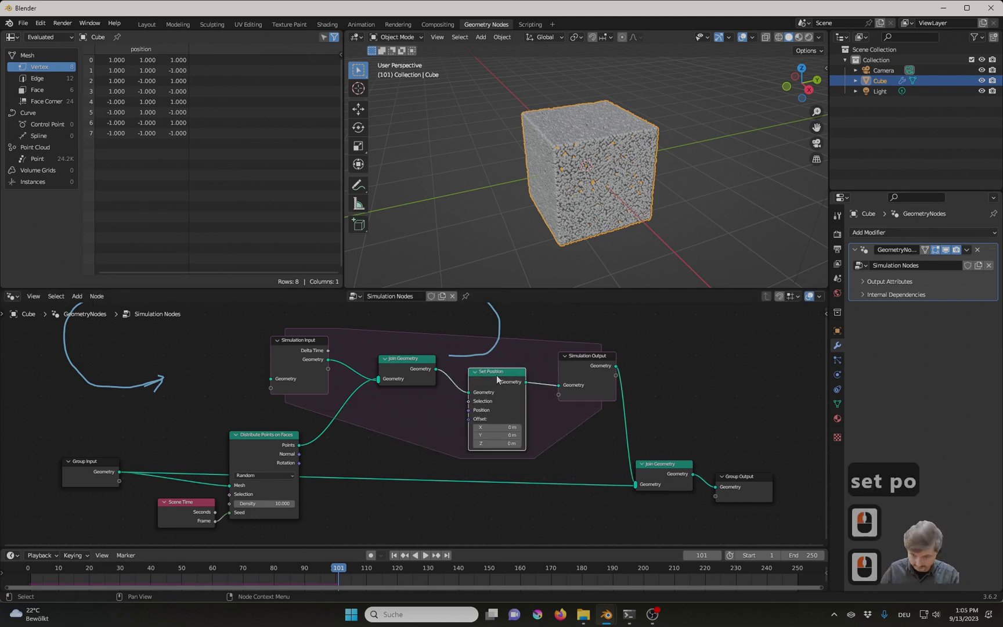
key("g")
left_click(503, 348)
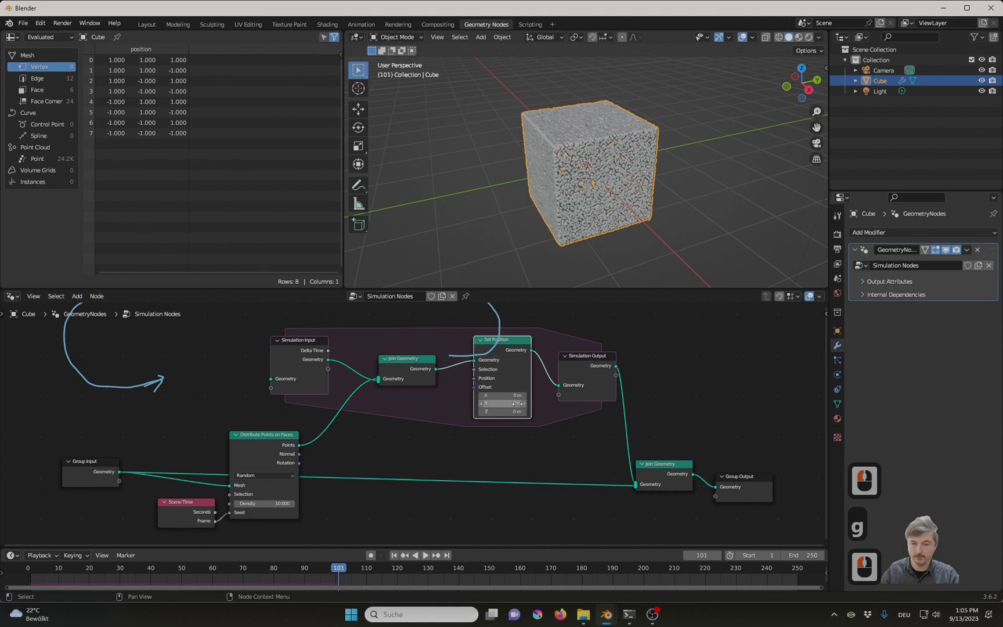
Give Set Position an offset of Z 0.1 m and Y 0.02 m
left_click(496, 407)
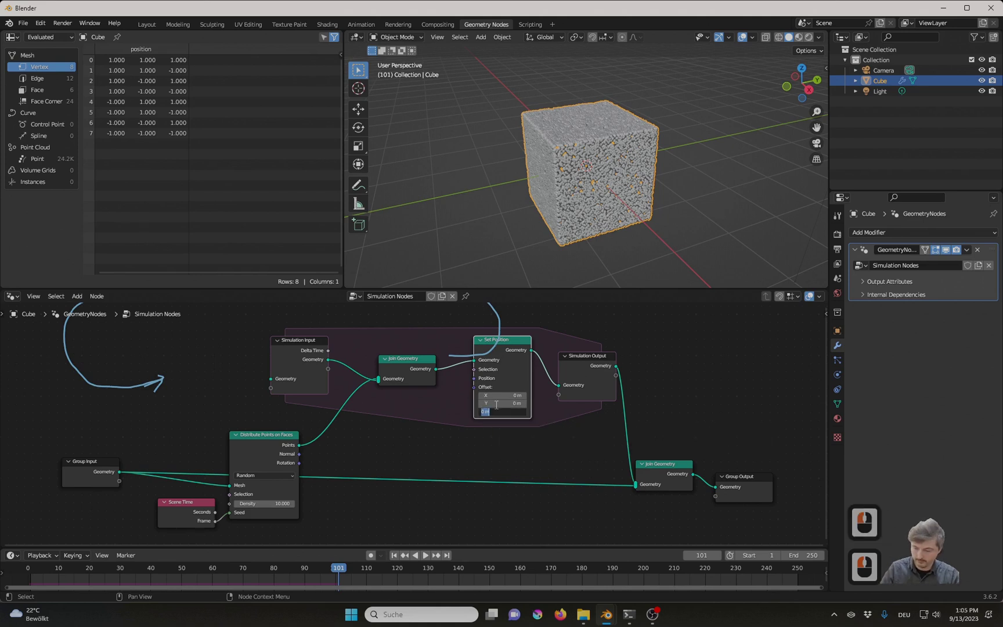
type("0,1")
key("Return")
left_click(495, 404)
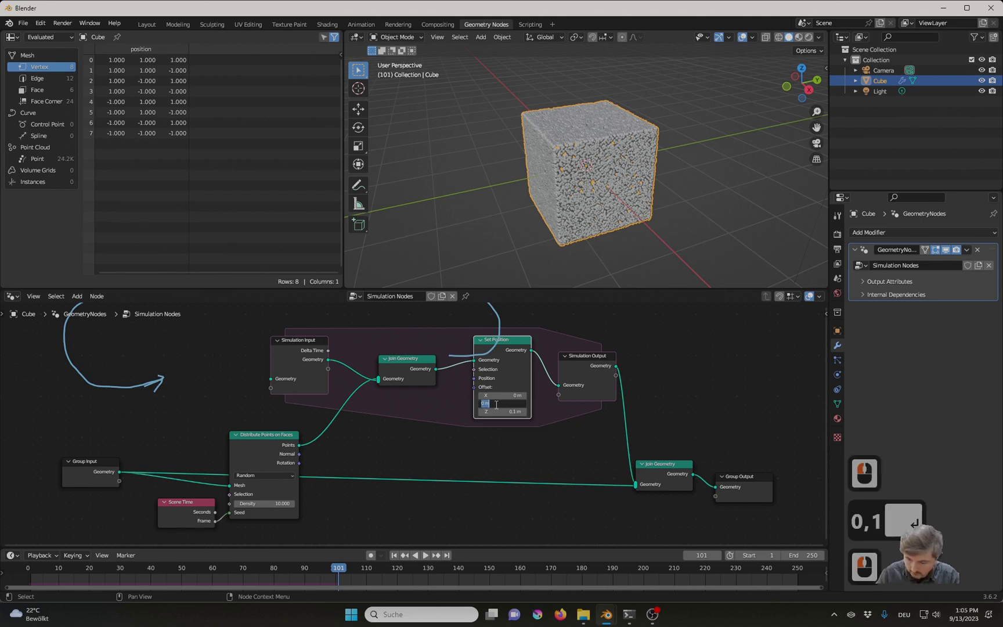
type("0,0")
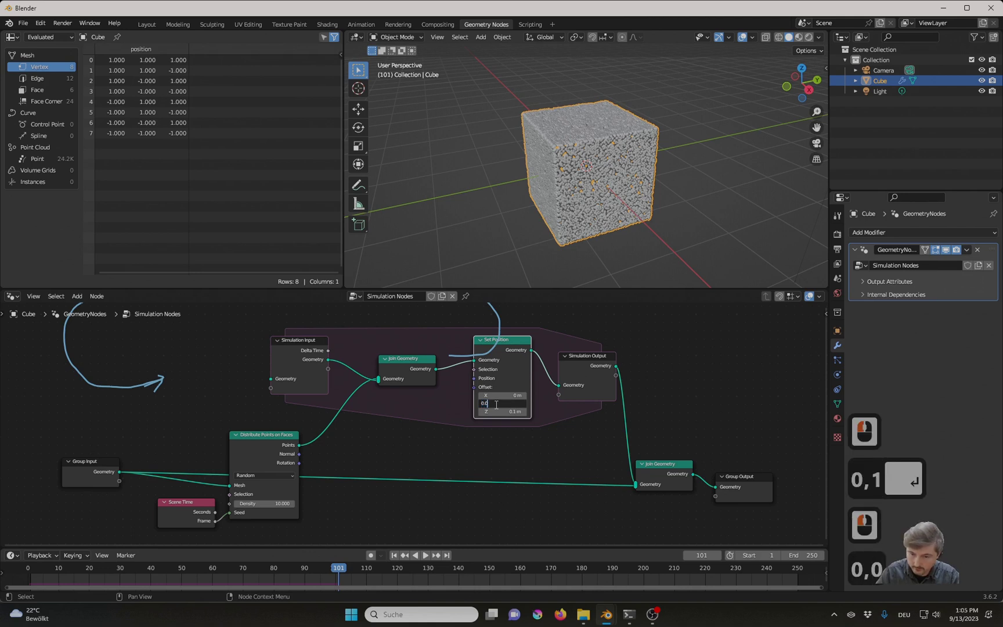
type("2")
key("Return")
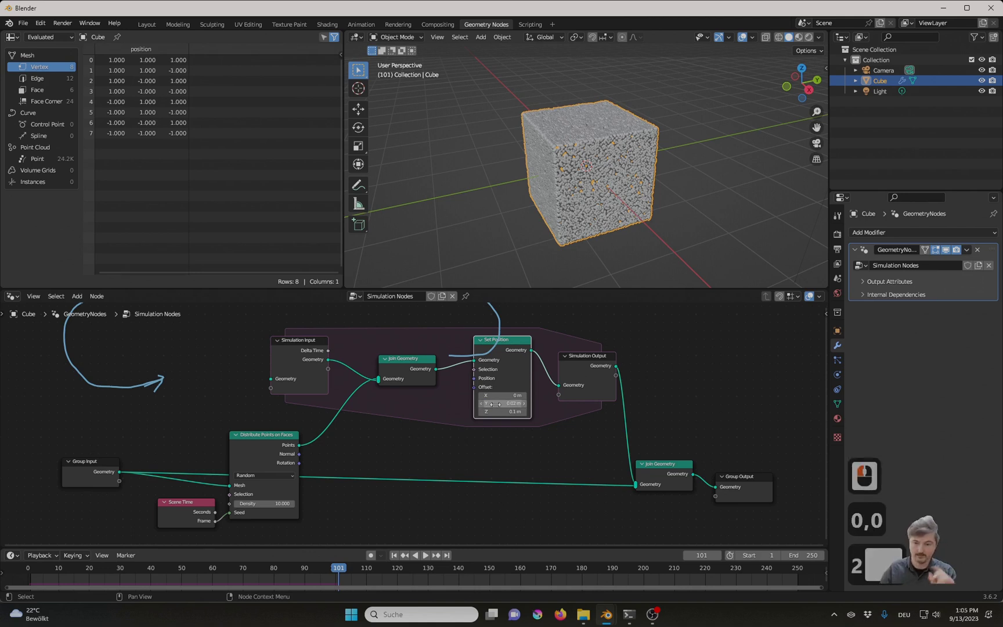
Replay from frame 0 to frame 119, orbiting to watch the rising column, and toggle the sidebar
left_click(28, 571)
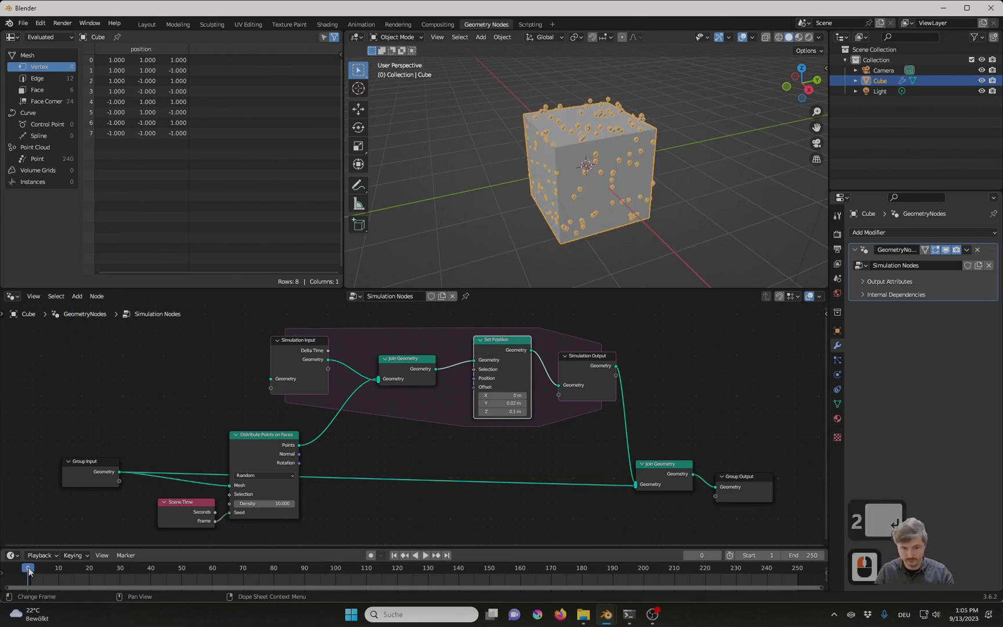
key("space")
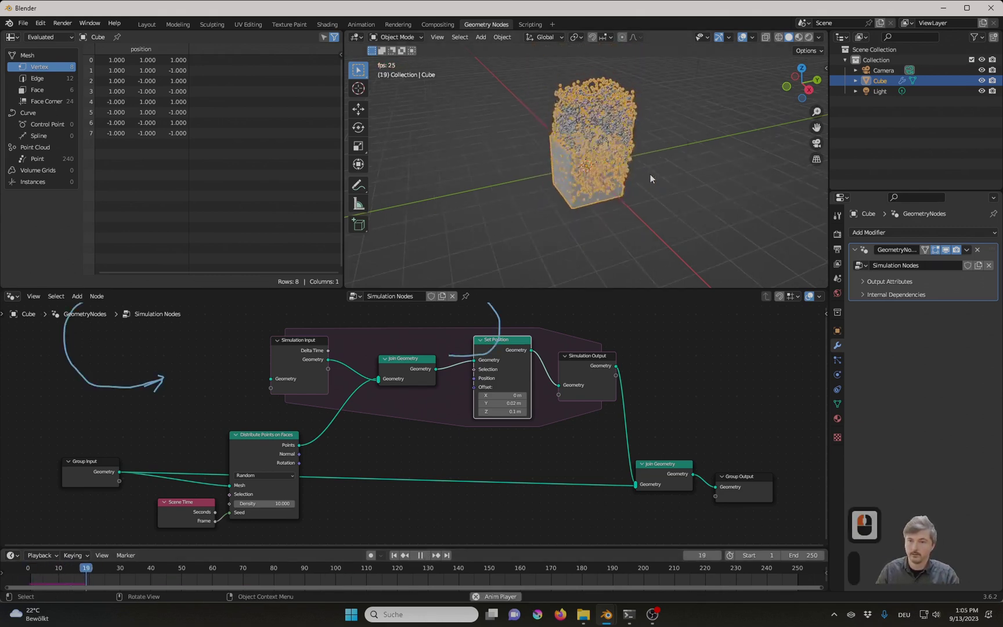
middle_click_drag(650, 174, 642, 202)
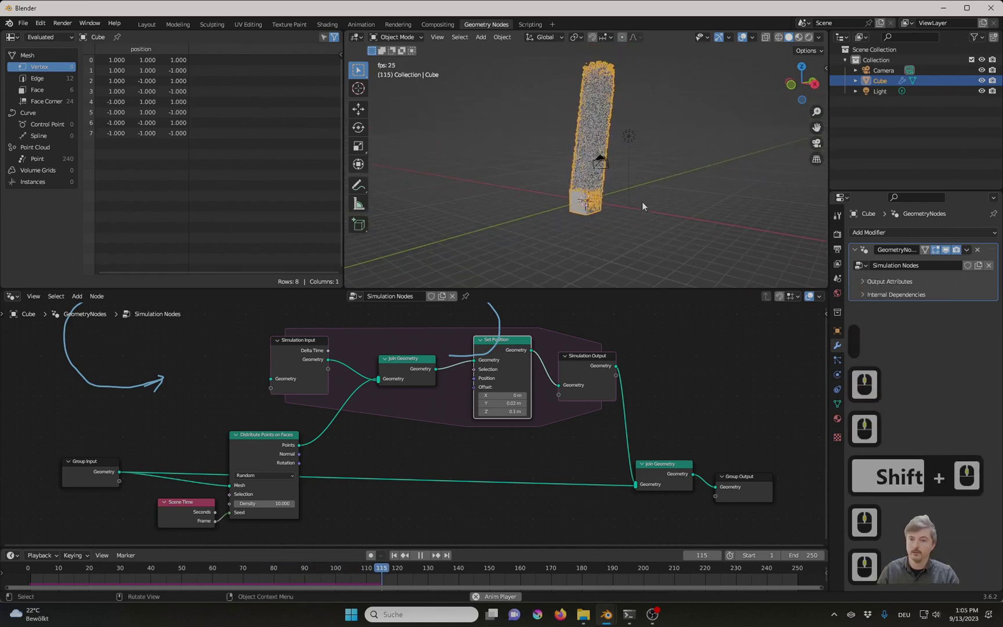
key("space")
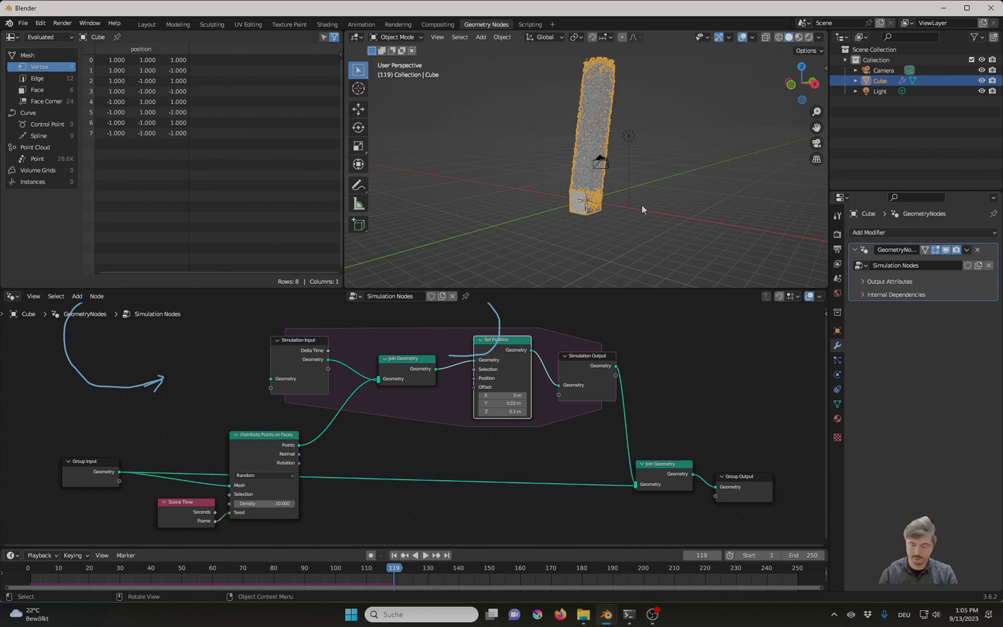
key("n")
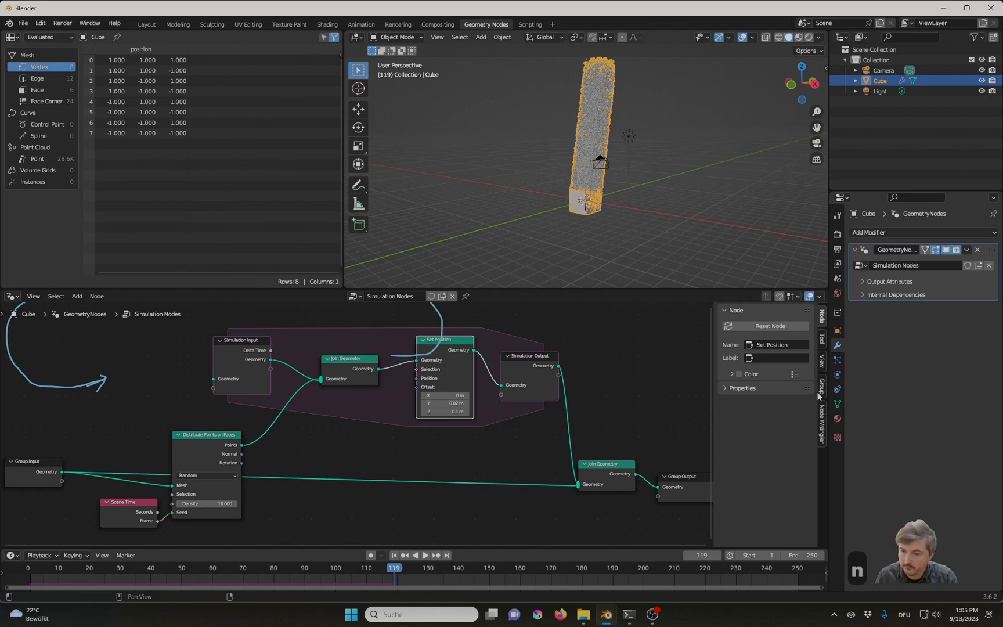
key("n")
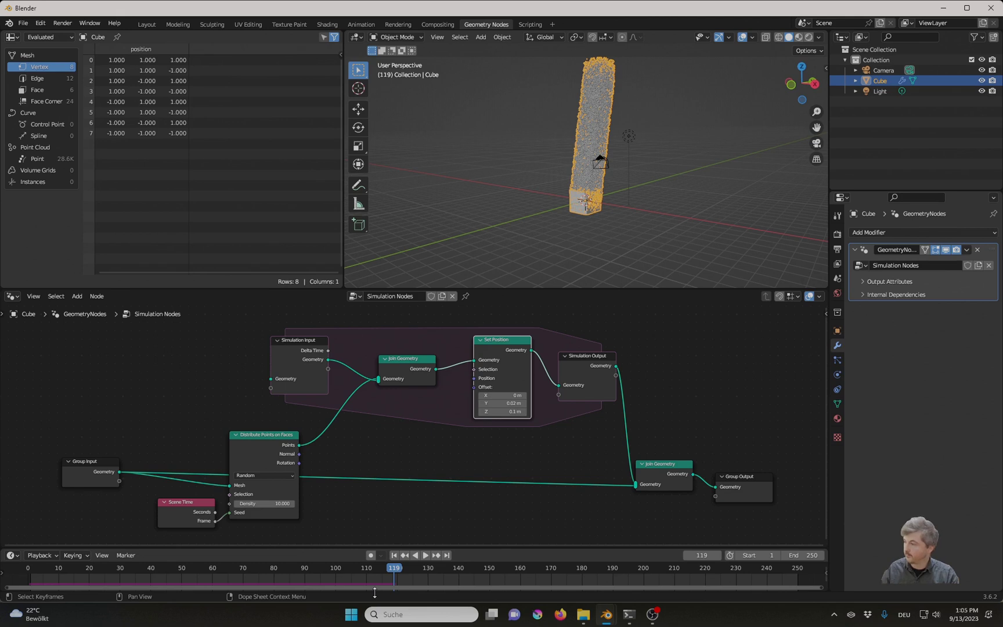
Scrub through frames 29, 46, 106, 118, 215 and 53, ending at frame 67
left_click(119, 575)
left_click(230, 577)
left_click(169, 574)
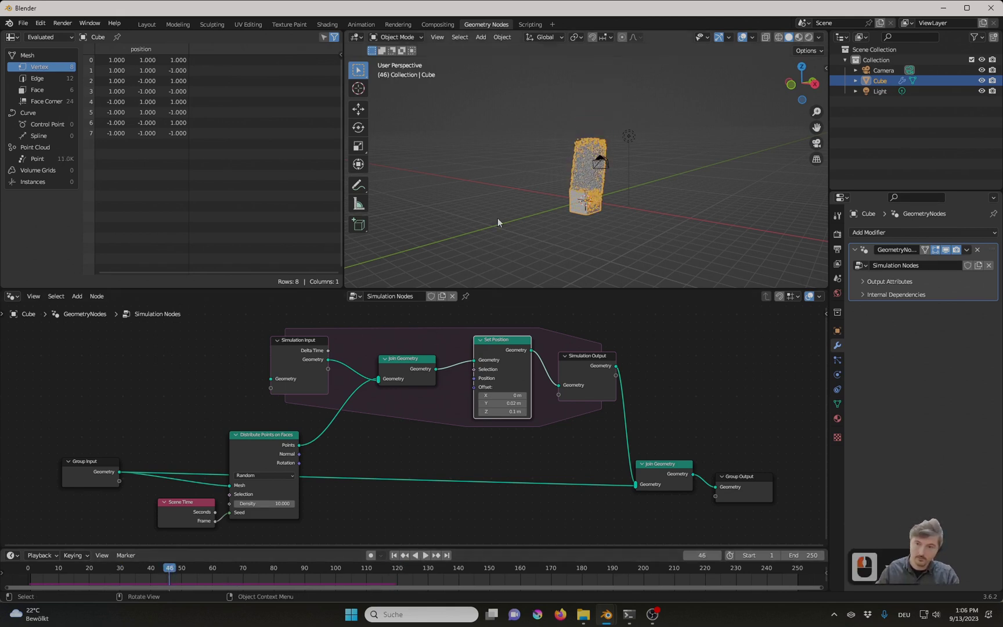
left_click(353, 570)
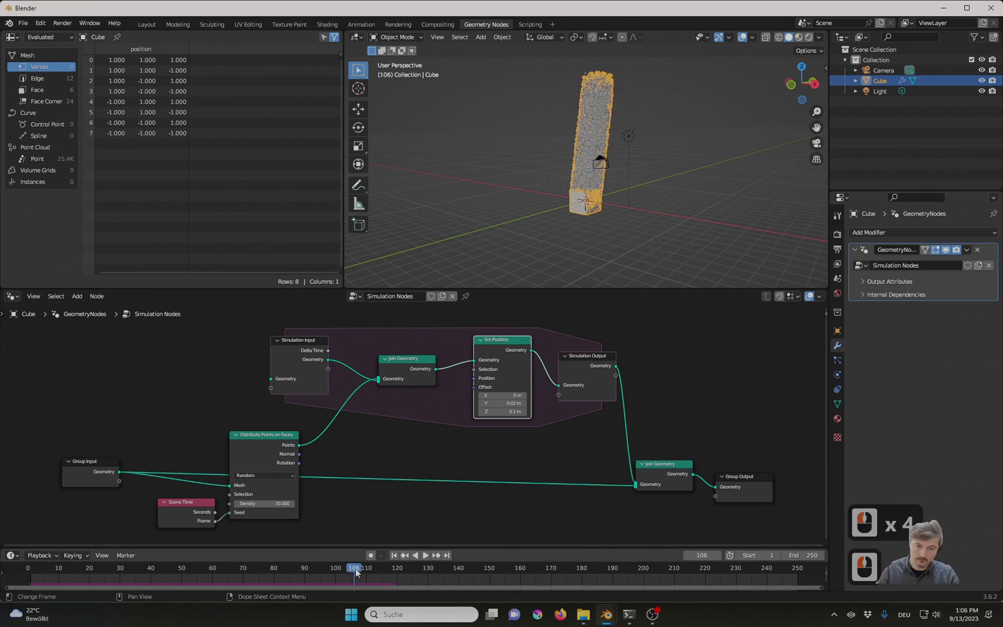
middle_click_drag(622, 125, 632, 229, "shift")
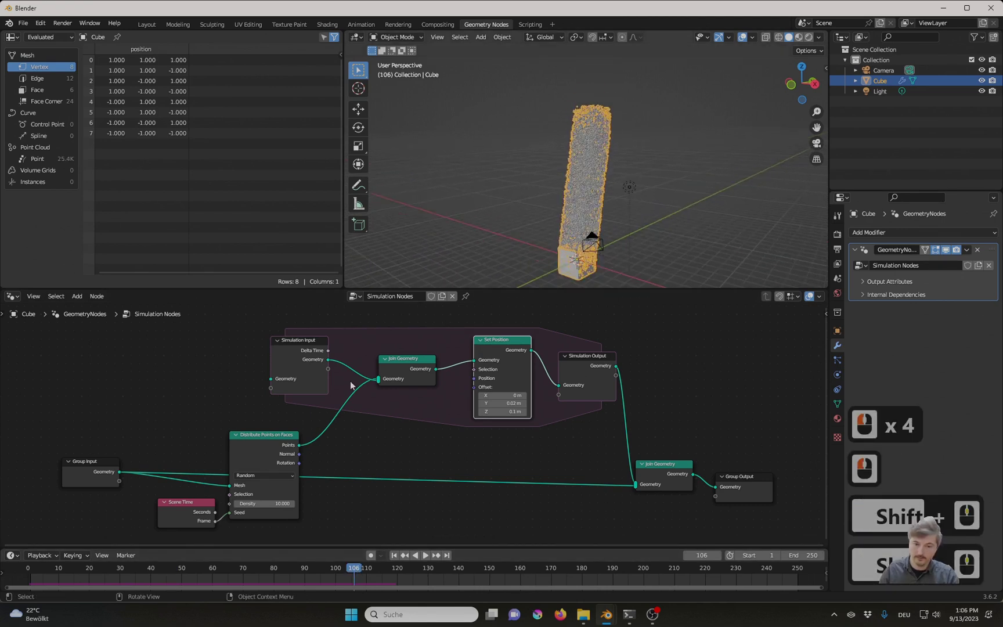
mouse_move(255, 580)
left_mouse_down()
mouse_move(63, 575)
mouse_move(249, 578)
left_mouse_up()
left_click_drag(357, 574, 391, 575)
middle_click_drag(557, 285, 633, 282)
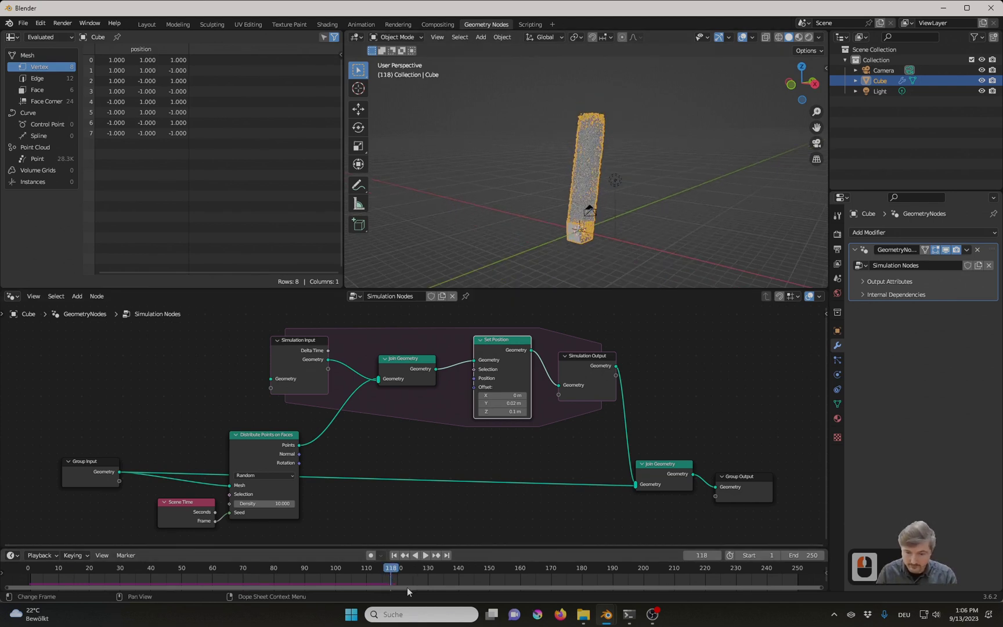
left_click(689, 575)
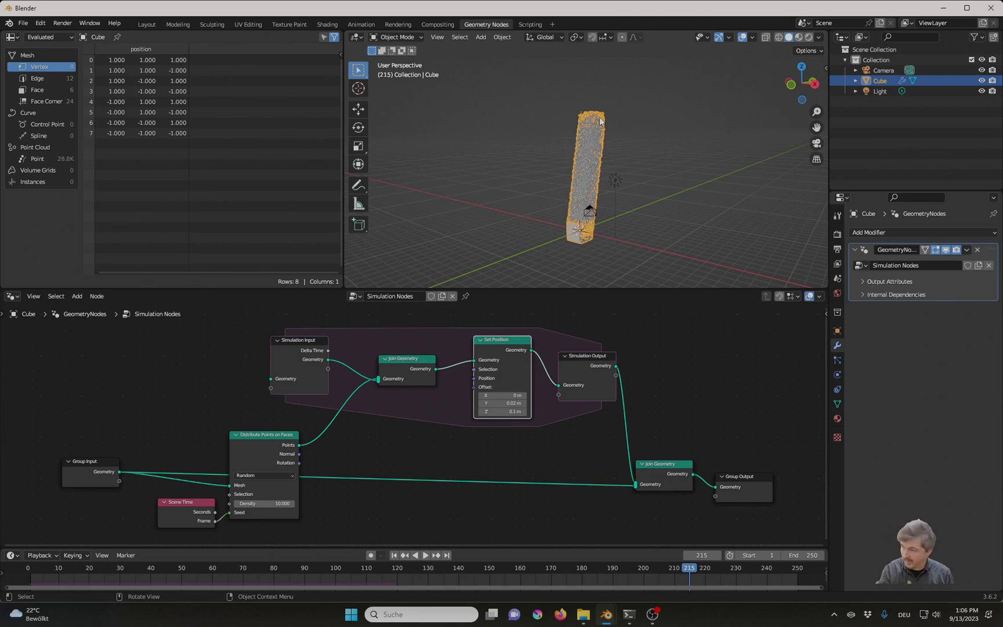
left_click_drag(341, 570, 184, 569)
left_click(421, 555)
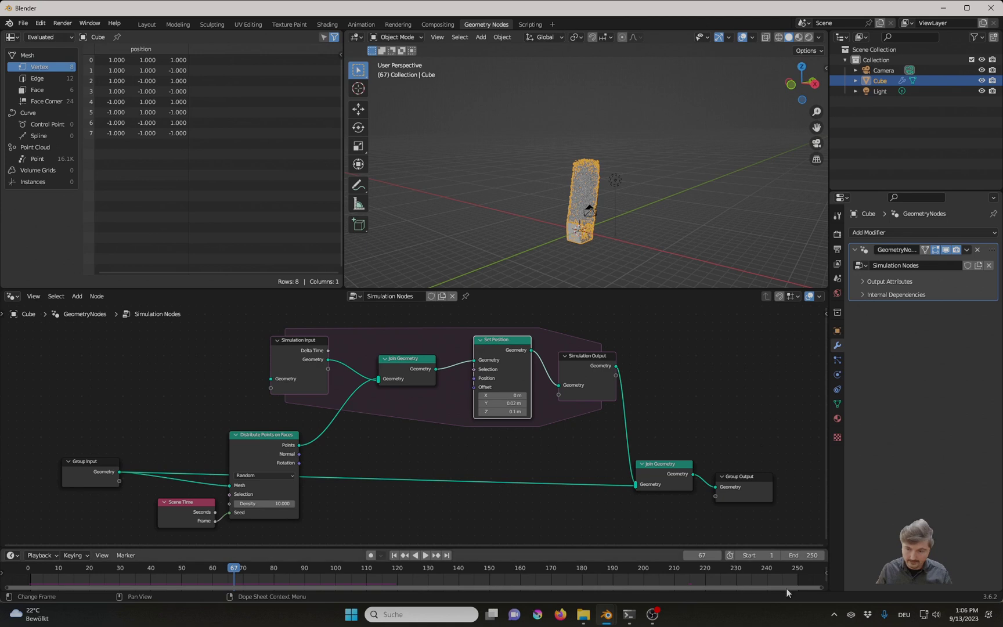
Expand the cube's Simulation Nodes bake panel in Physics properties and save as untitled.blend
left_click(838, 374)
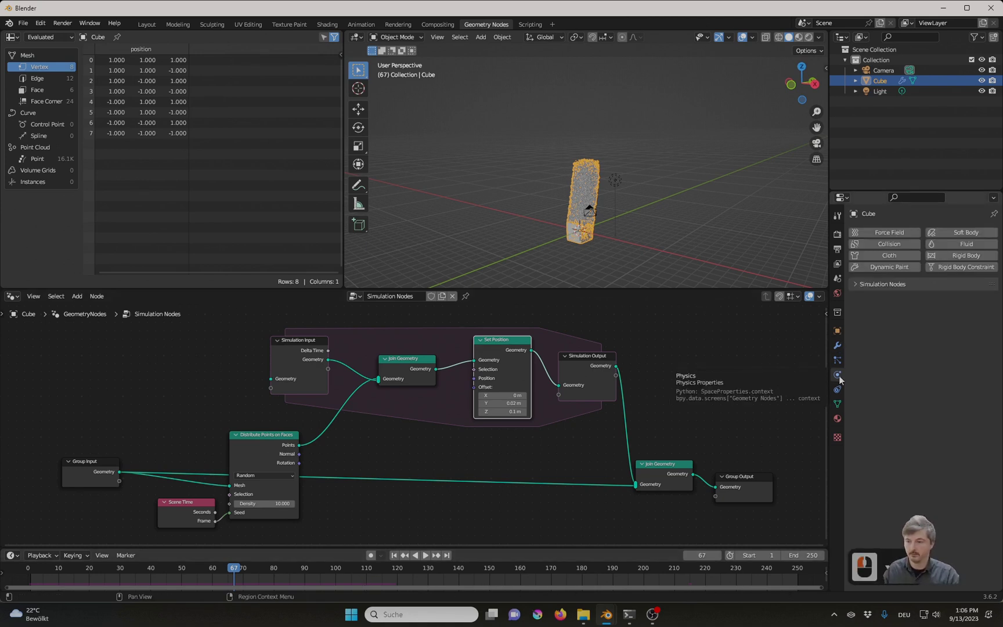
left_click(857, 287)
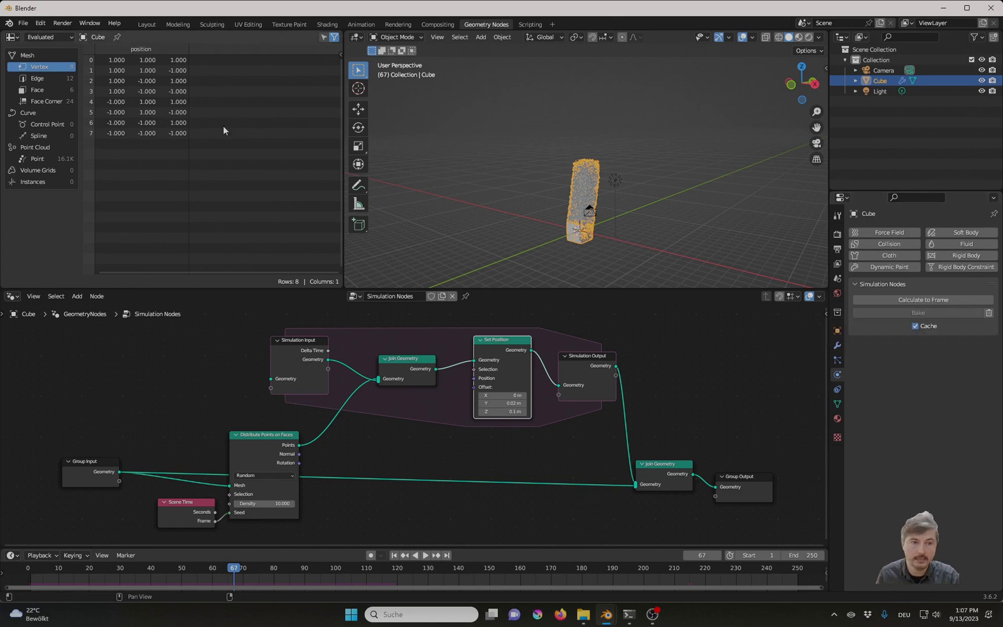
left_click(22, 23)
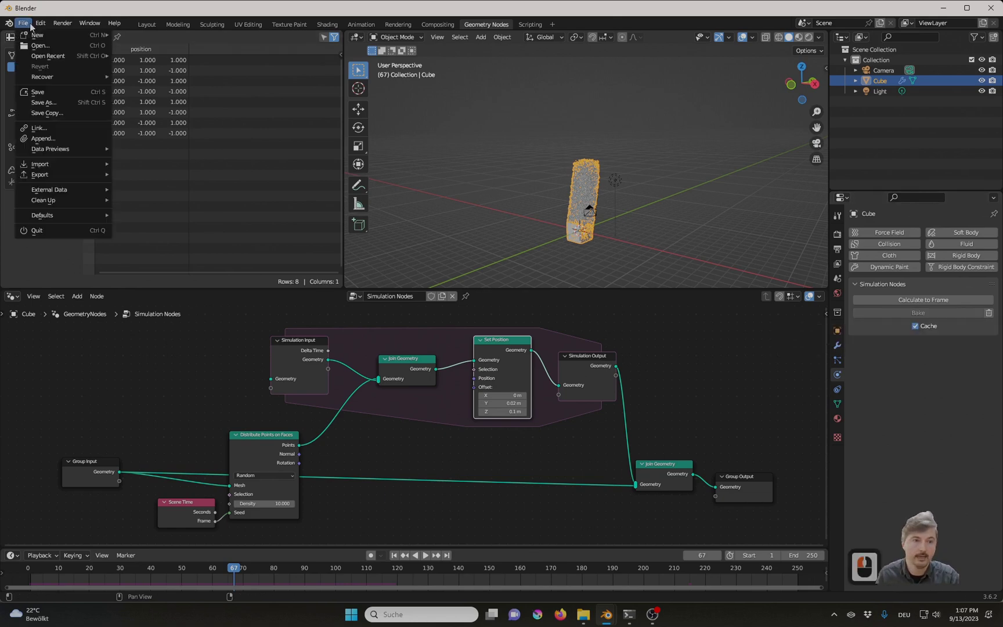
left_click(76, 106)
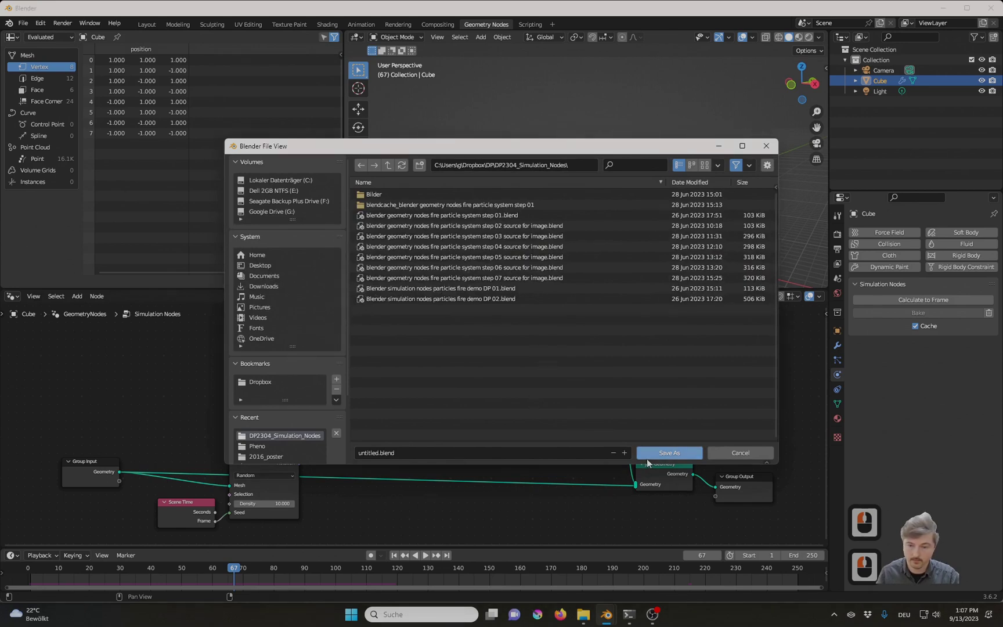
left_click(648, 459)
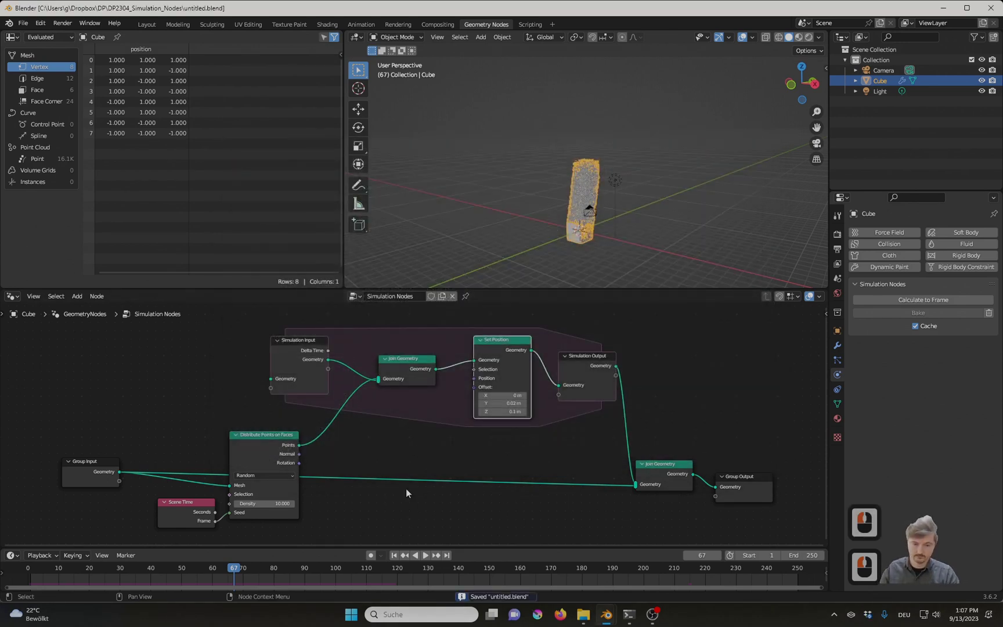
Bake the simulation to the cache, then play and scrub it, stopping at frame 116
left_click(923, 313)
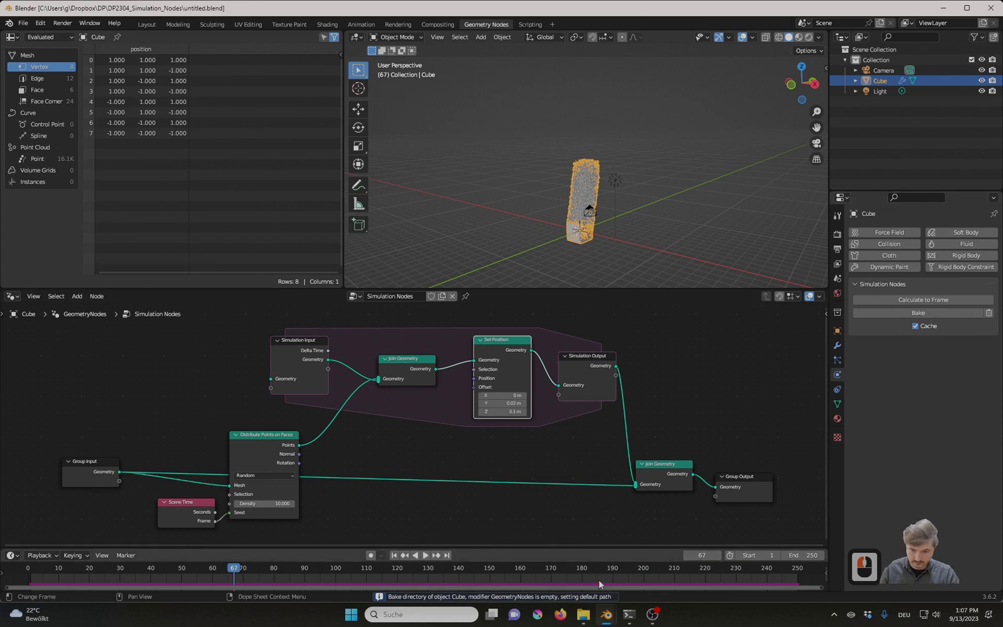
key("space")
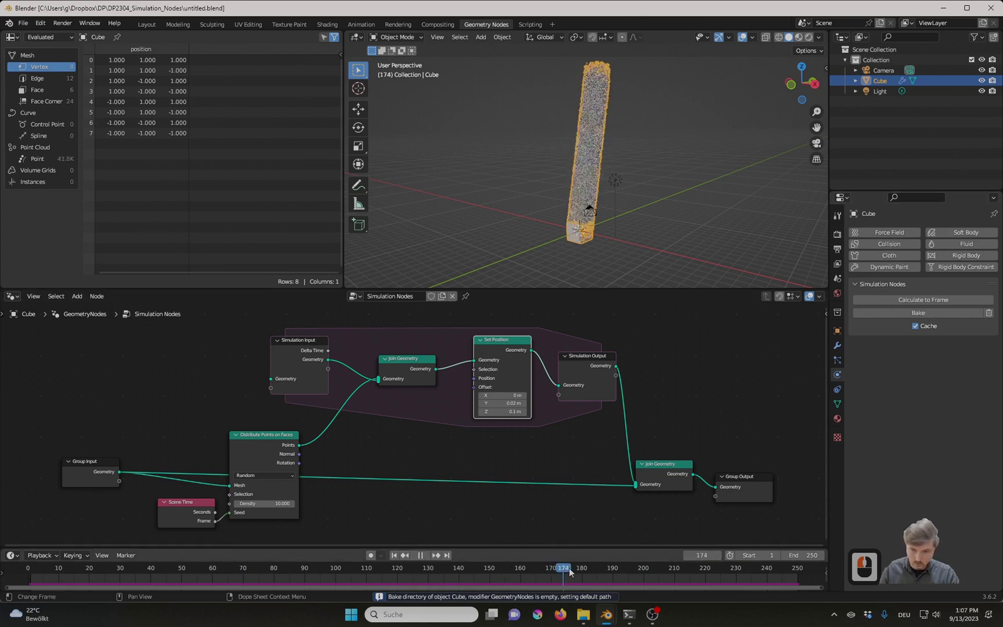
key("space")
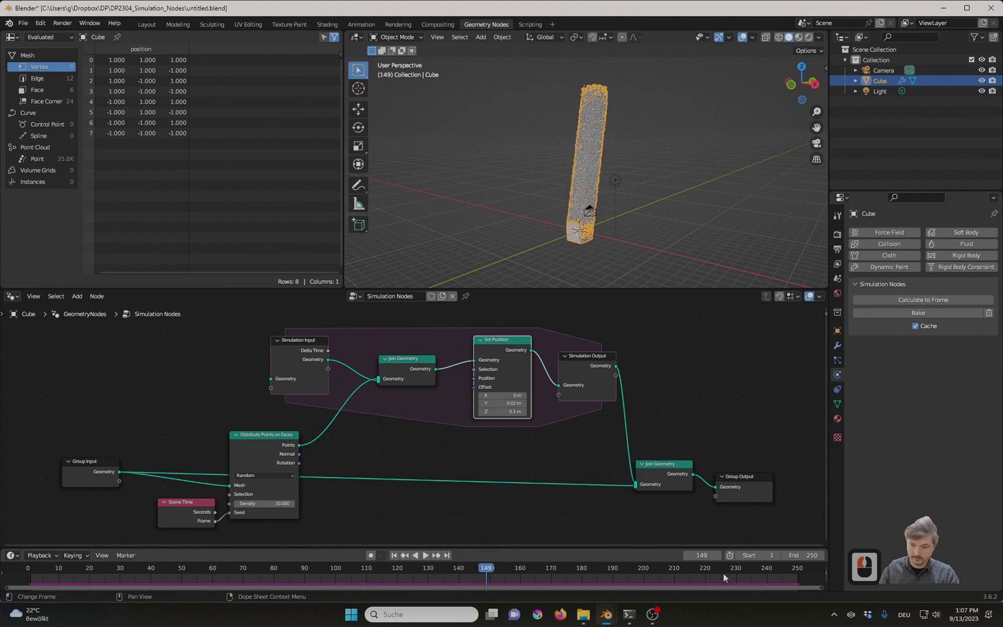
key("space")
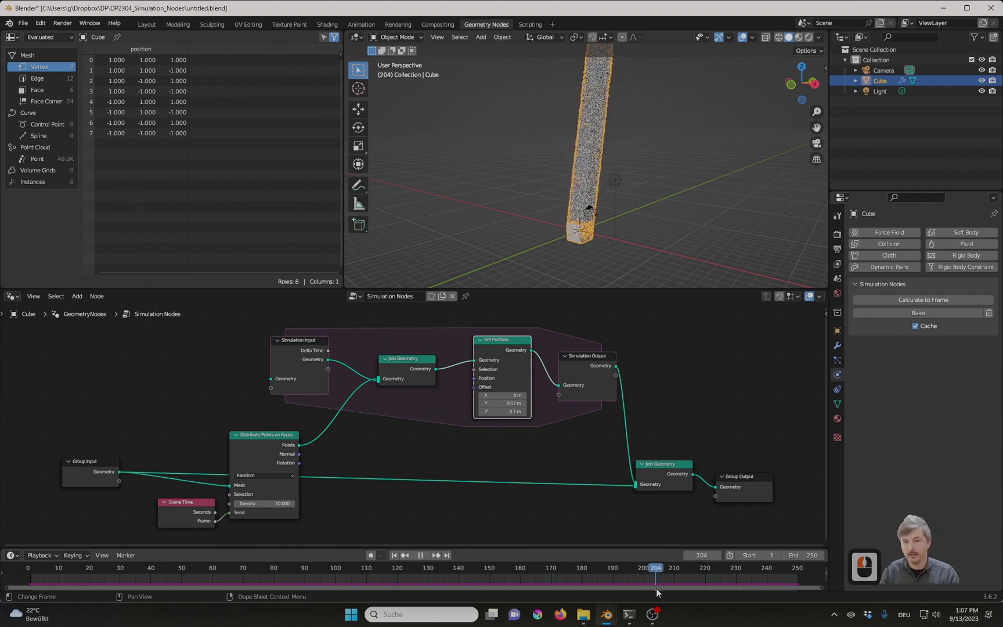
left_click(332, 570)
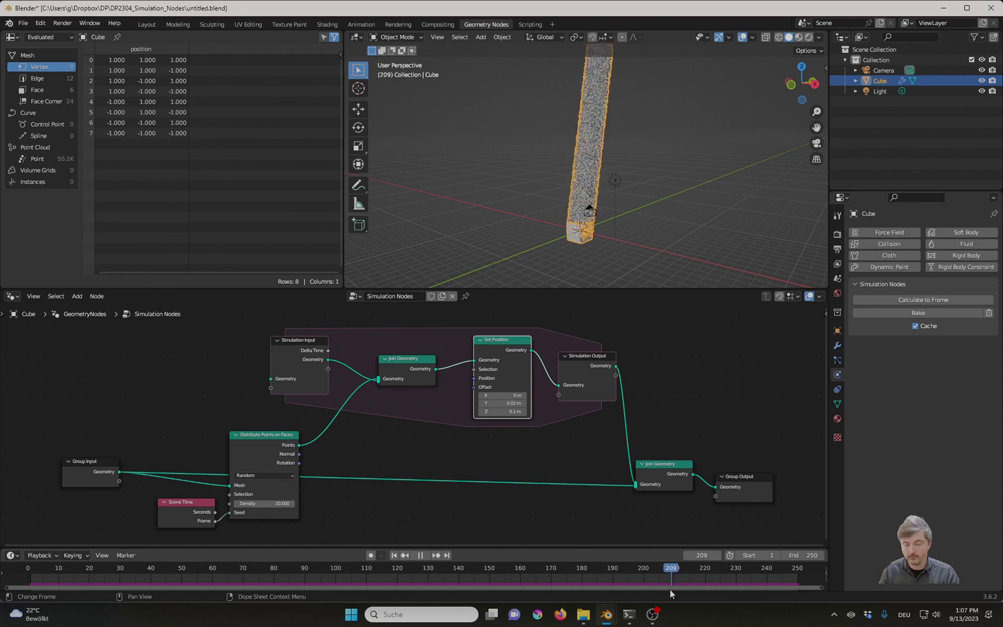
left_click_drag(423, 572, 385, 572)
key("space")
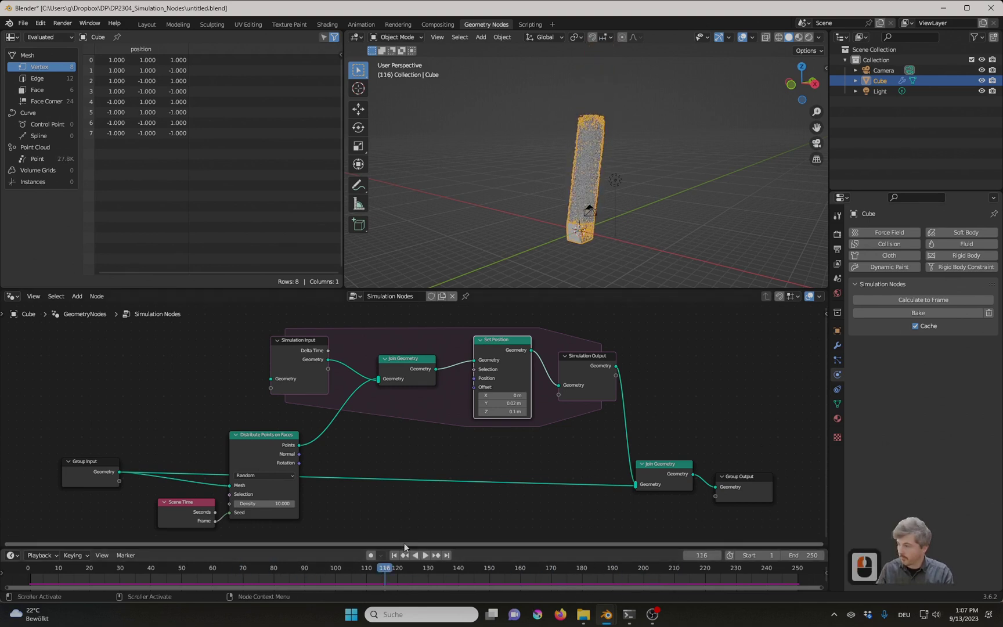